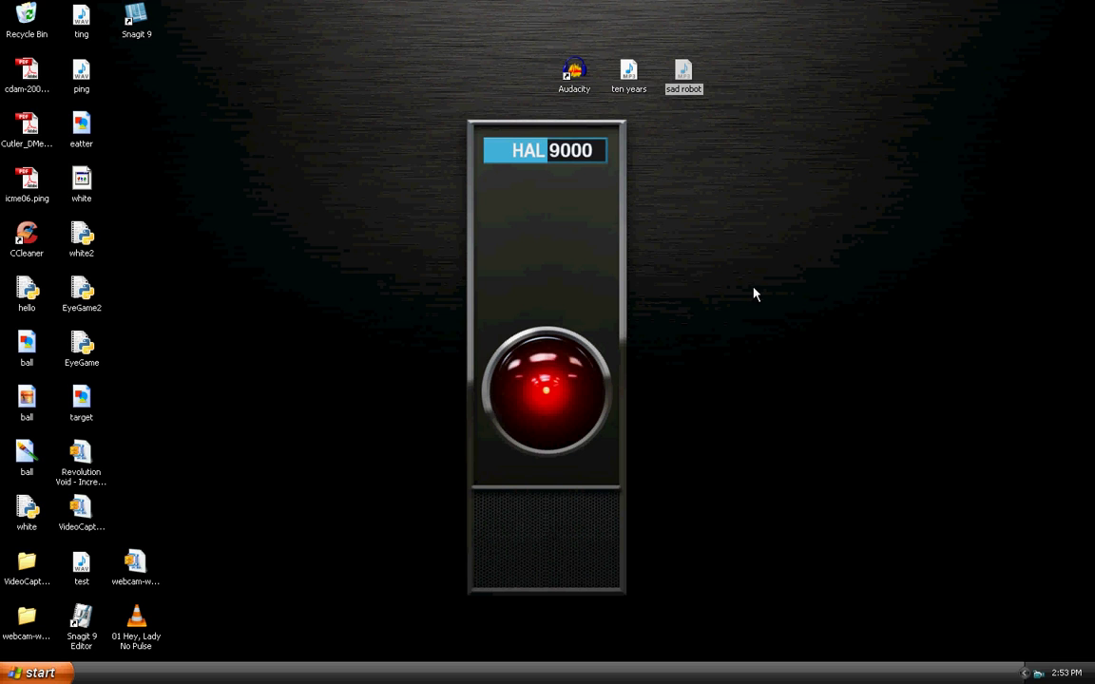
- Launch Audacity from the desktop shortcut to get an empty 44100 Hz project
{"action": "double_click", "coordinate": [574, 76]}
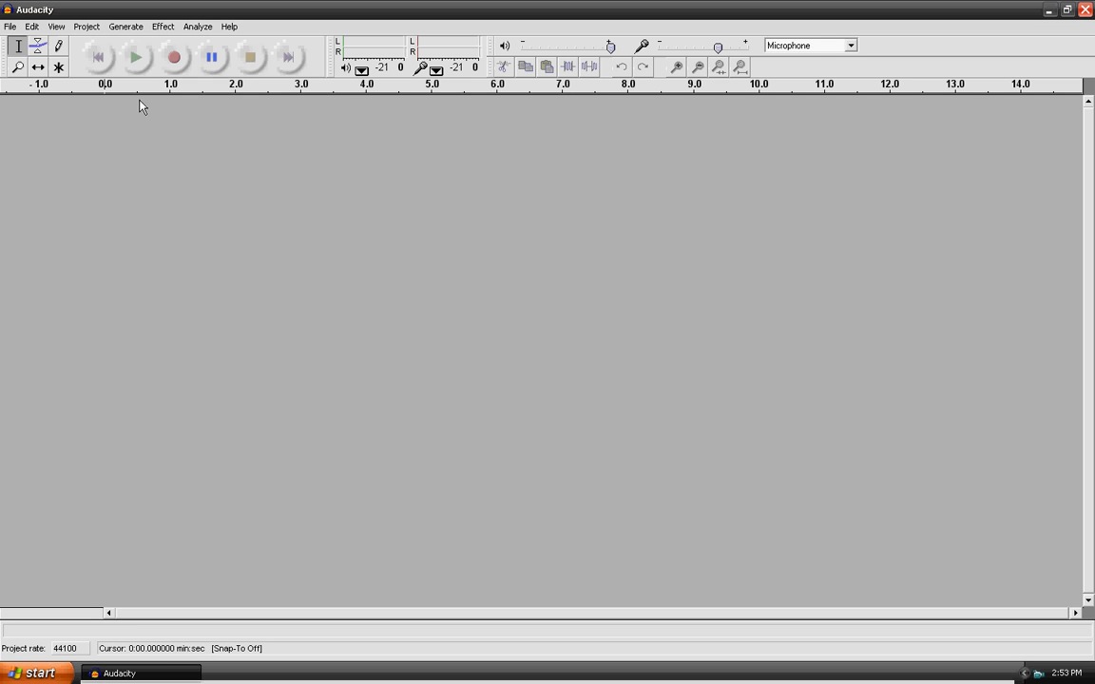
- Start an audio import and pick the 'ten years' file on the Desktop
{"action": "left_click", "coordinate": [87, 28]}
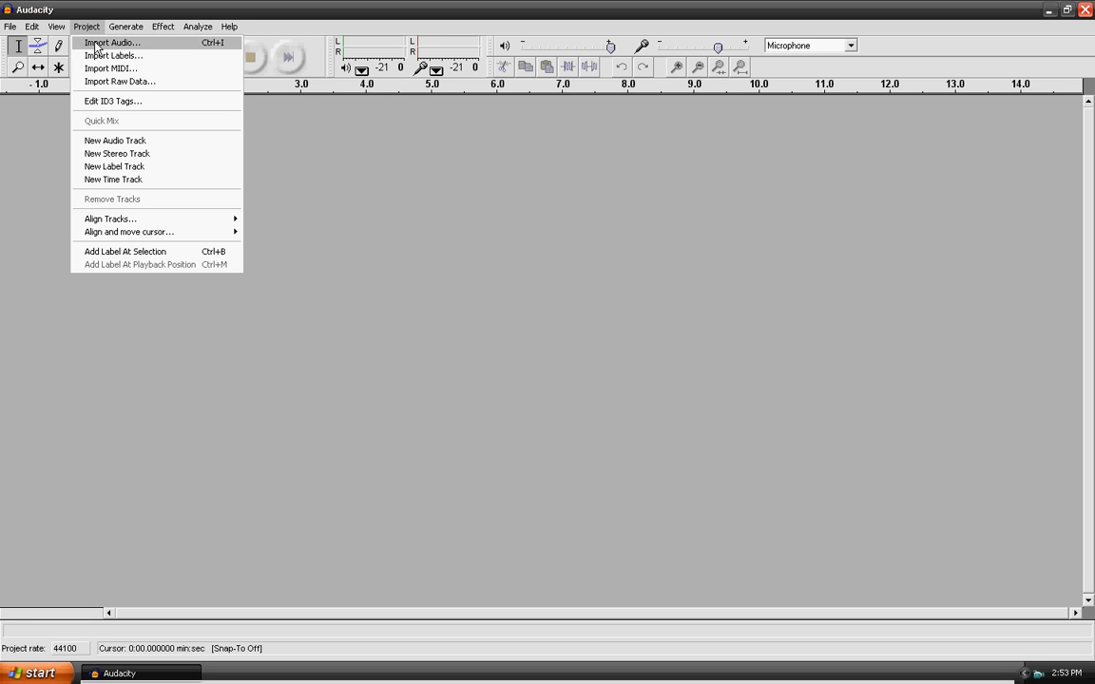
{"action": "left_click", "coordinate": [96, 45]}
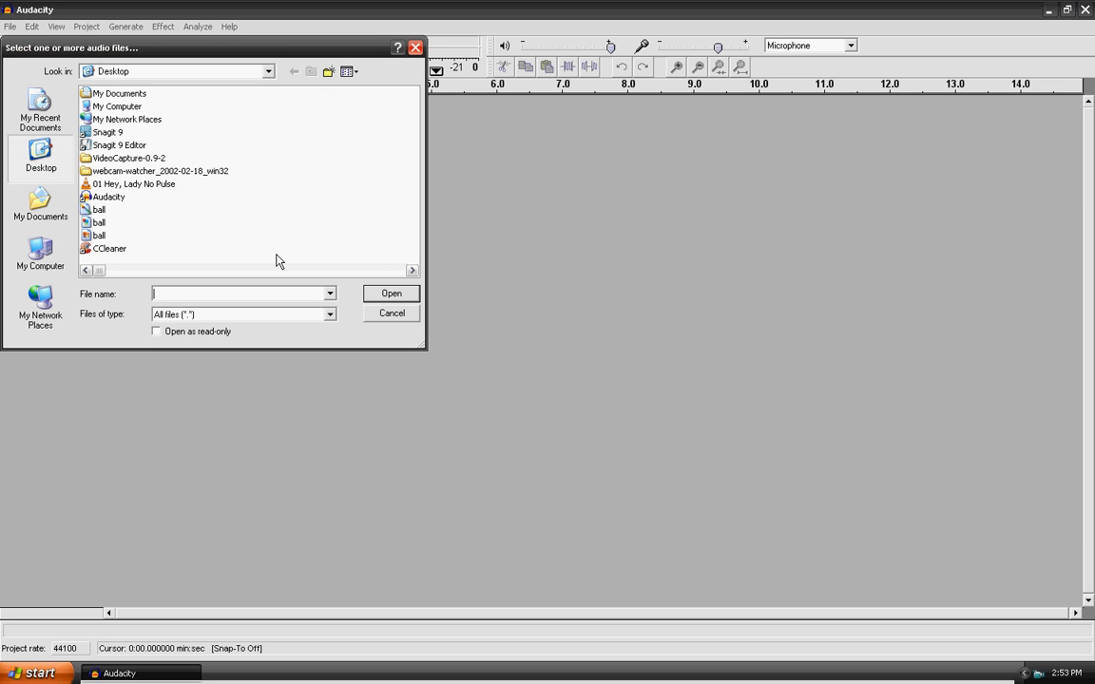
{"action": "left_click_drag", "start_coordinate": [133, 50], "coordinate": [189, 100]}
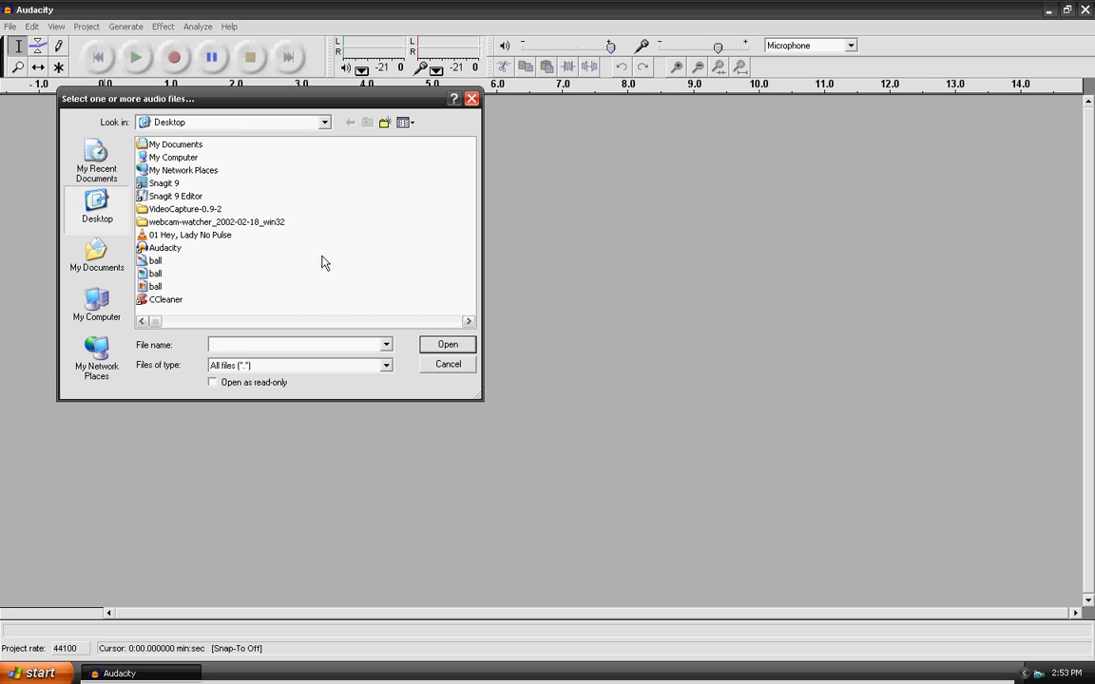
{"action": "left_click", "coordinate": [467, 322]}
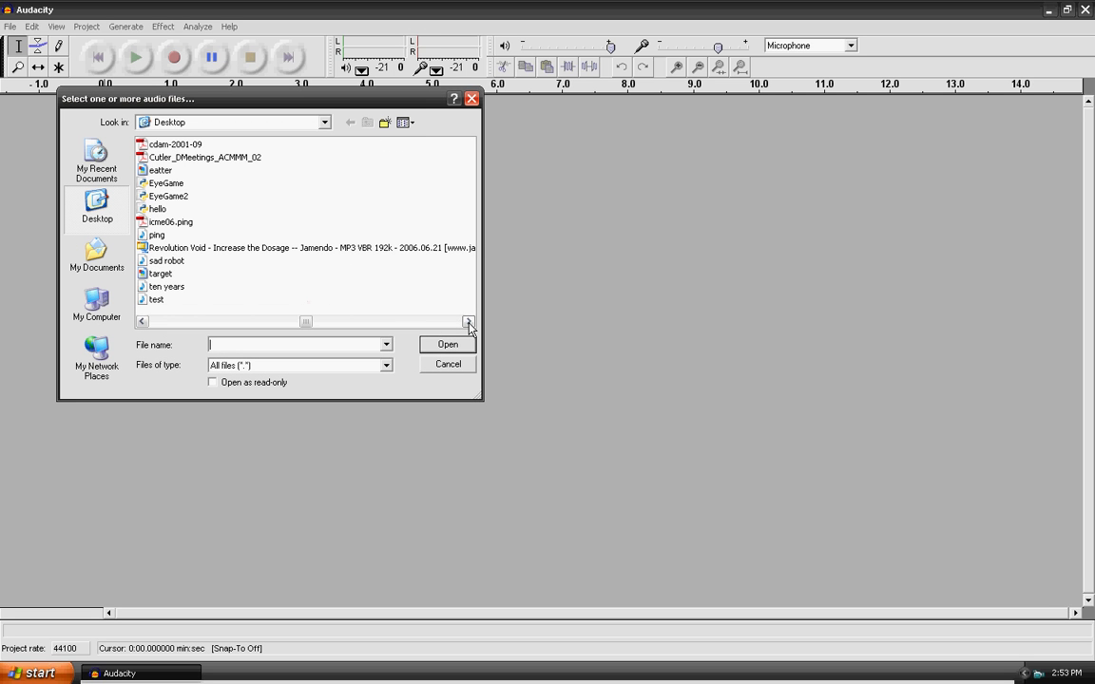
{"action": "left_click", "coordinate": [168, 288]}
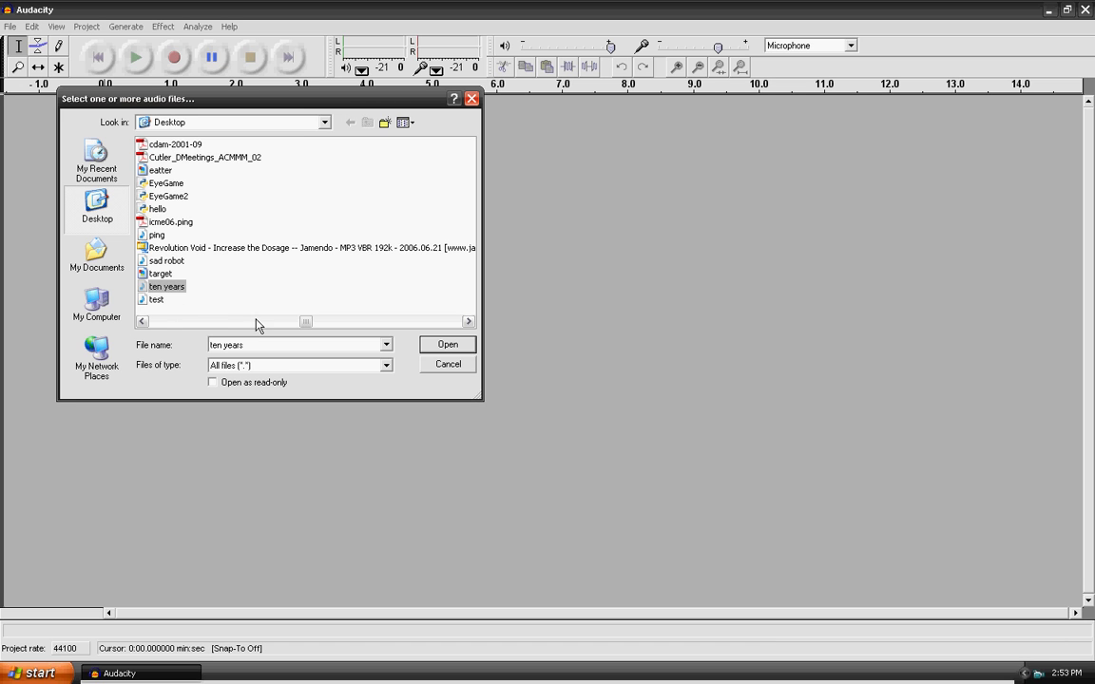
- Import 'ten years' as a stereo 44100 Hz track and briefly preview it
{"action": "left_click", "coordinate": [450, 344]}
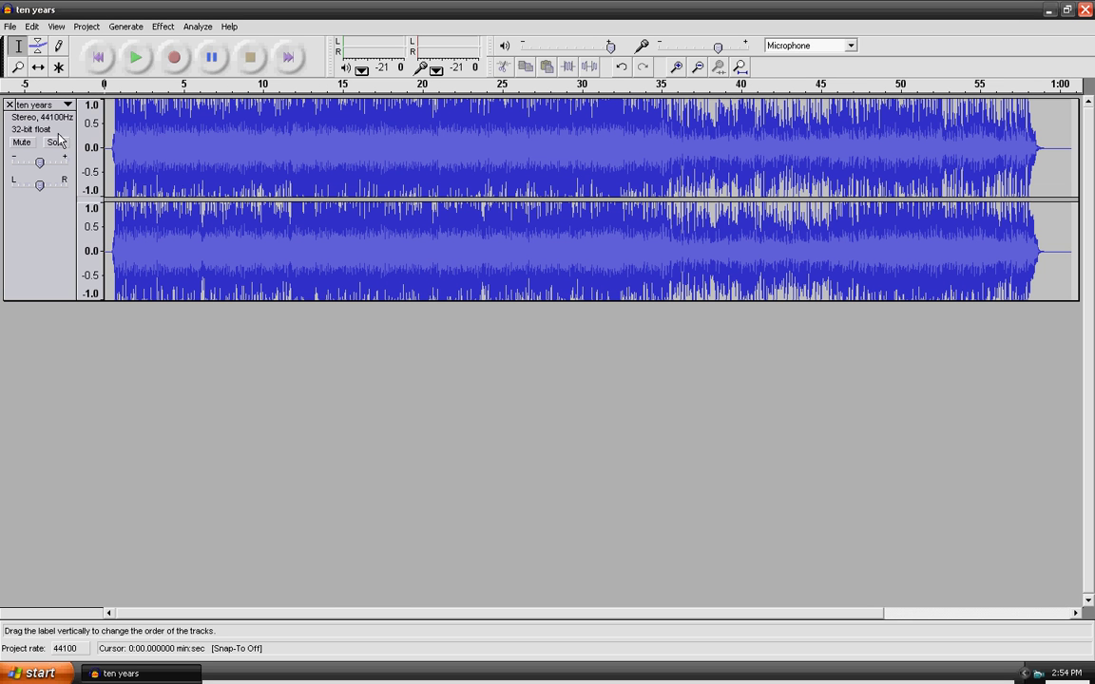
{"action": "left_click", "coordinate": [137, 61]}
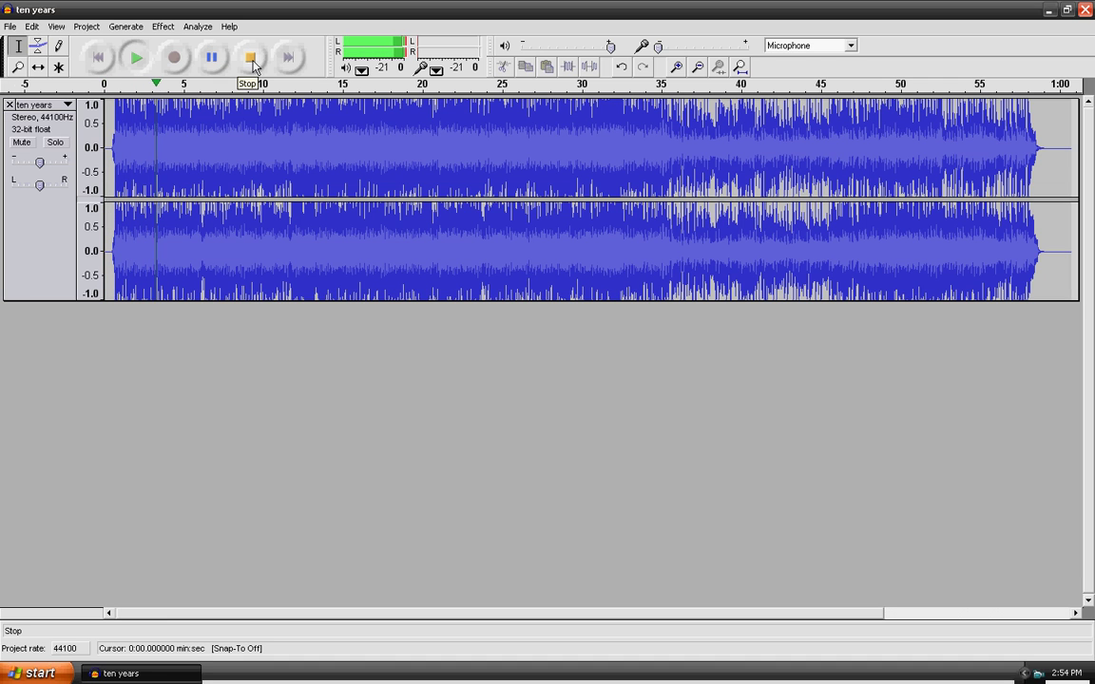
{"action": "left_click", "coordinate": [251, 58]}
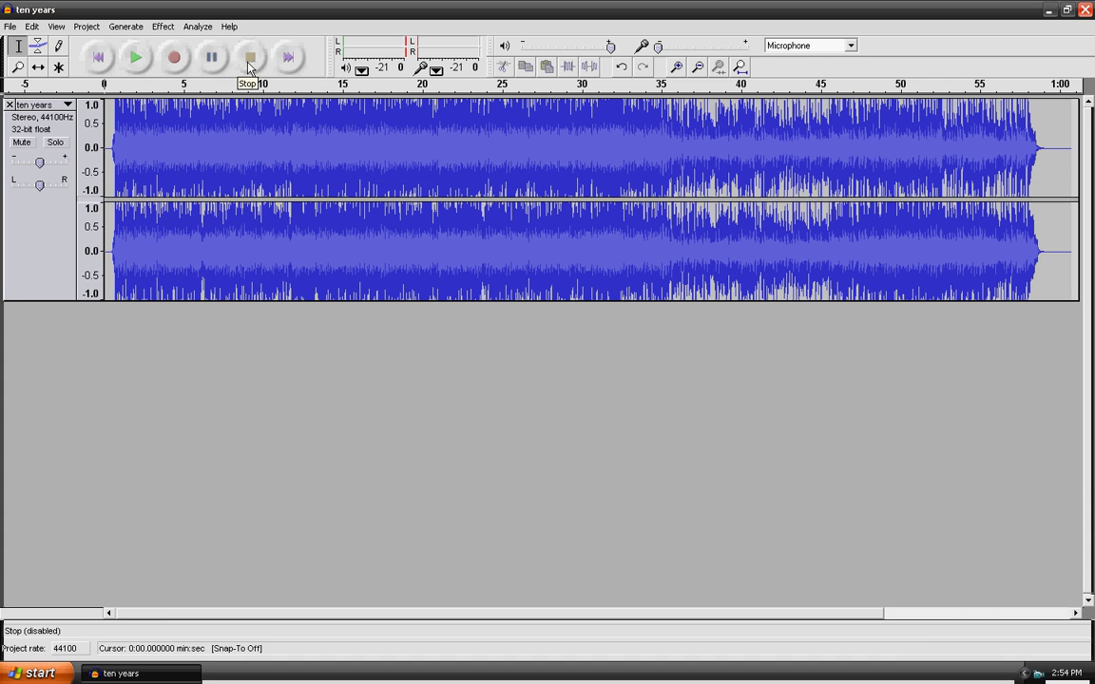
- Import the 'sad robot' song from the Desktop as a second stereo track
{"action": "left_click", "coordinate": [87, 26]}
{"action": "left_click", "coordinate": [90, 41]}
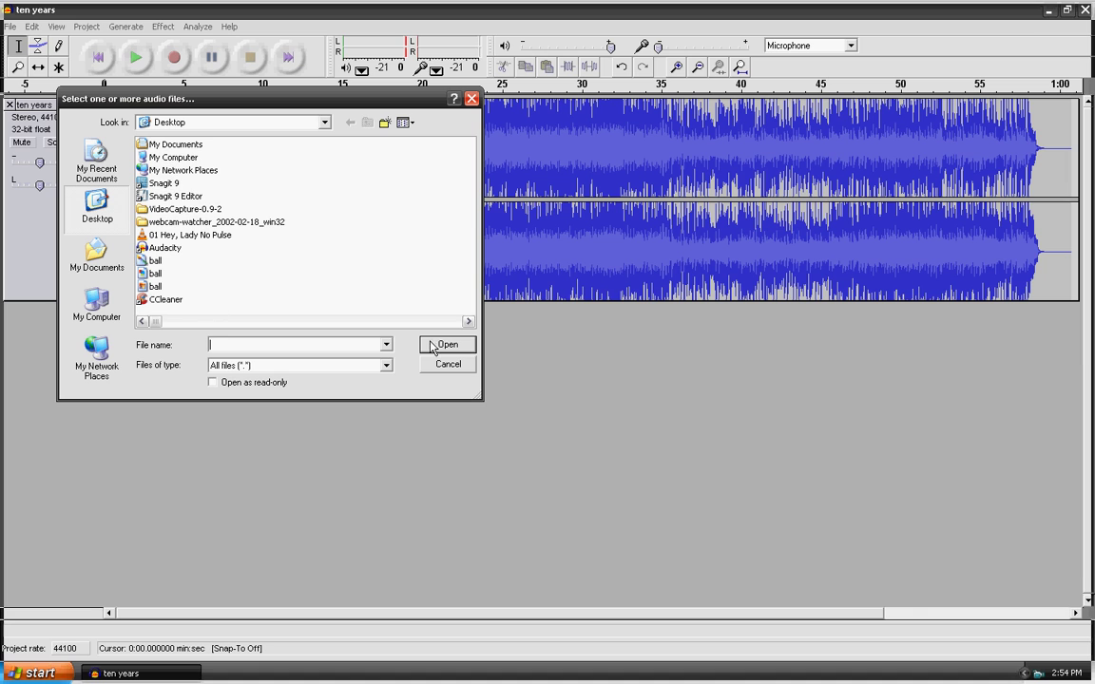
{"action": "scroll", "coordinate": [418, 296], "scroll_direction": "down", "scroll_amount": 5}
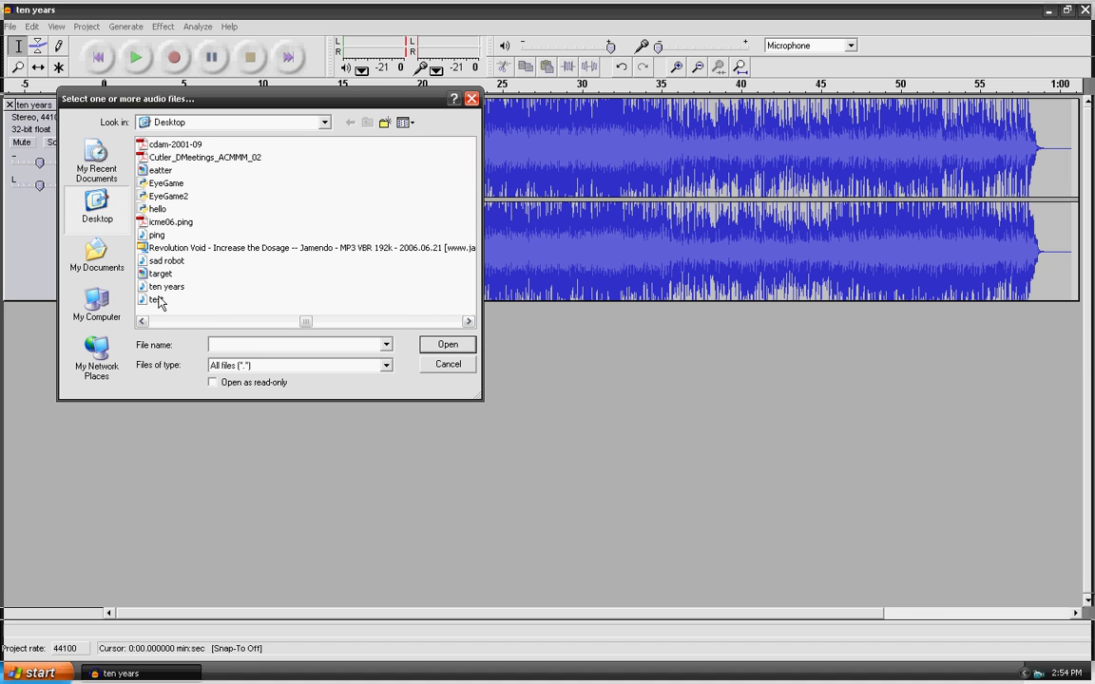
{"action": "left_click", "coordinate": [169, 261]}
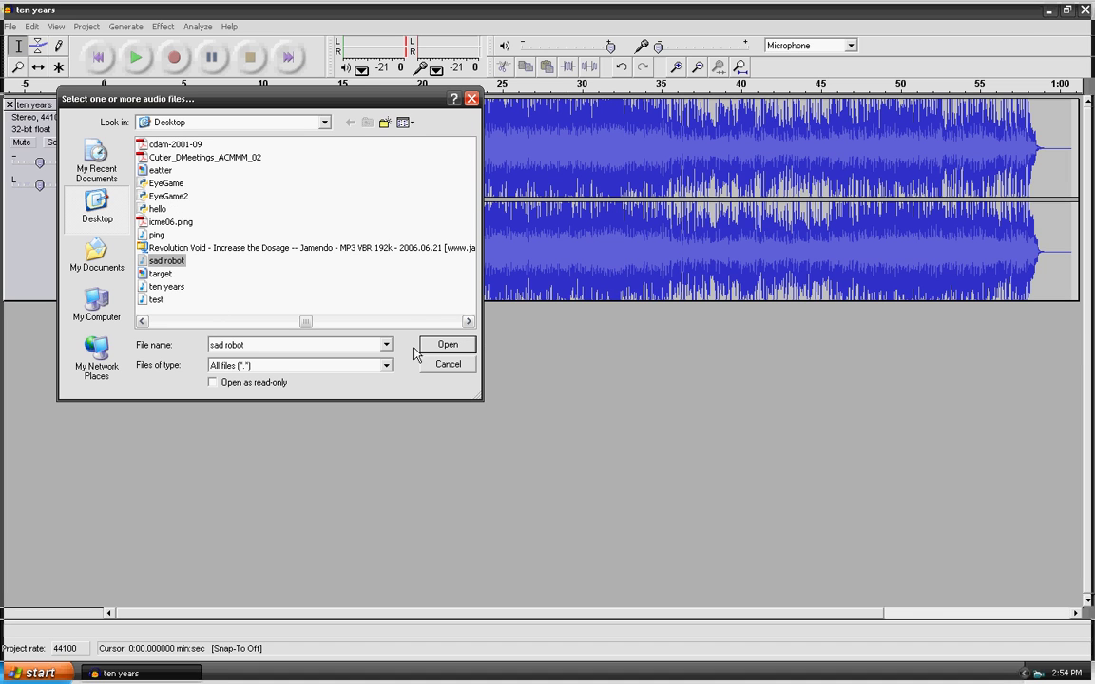
{"action": "left_click", "coordinate": [461, 348]}
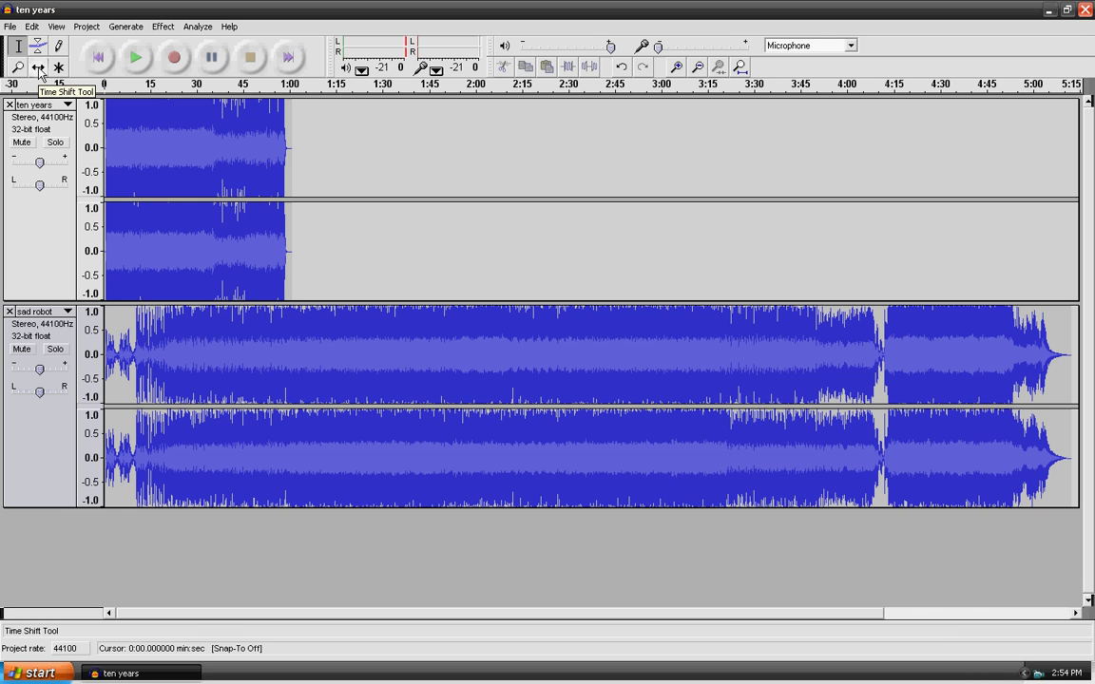
- Time-shift the 'sad robot' clip to start around 1:12, after 'ten years' ends
{"action": "left_click", "coordinate": [38, 68]}
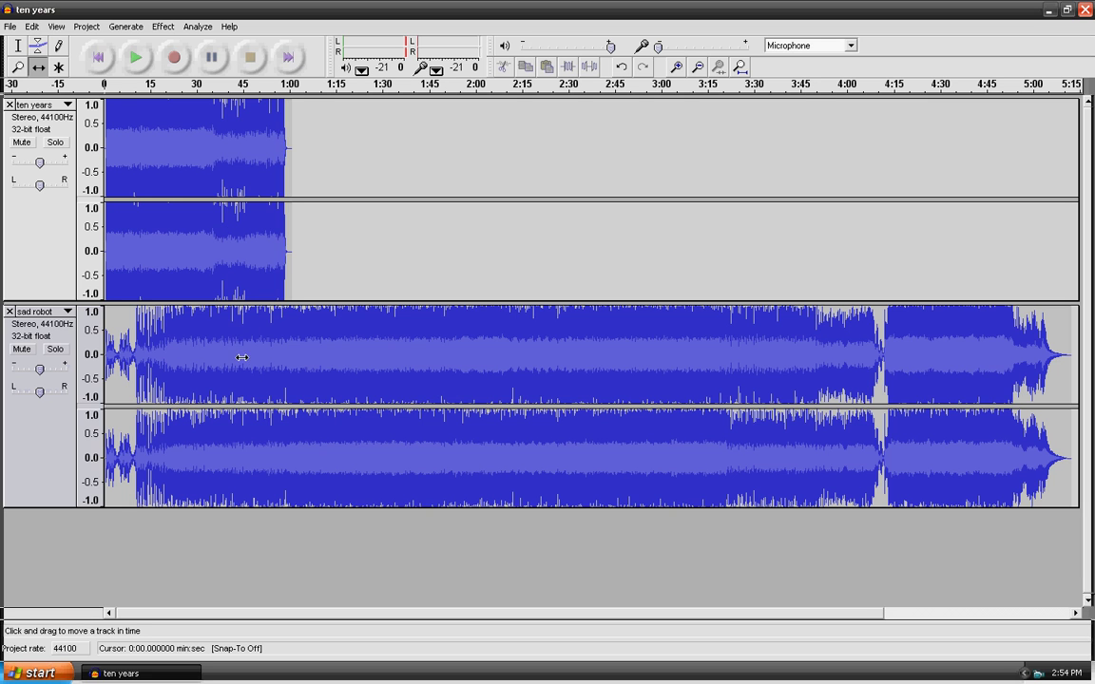
{"action": "left_click_drag", "start_coordinate": [231, 352], "coordinate": [421, 347]}
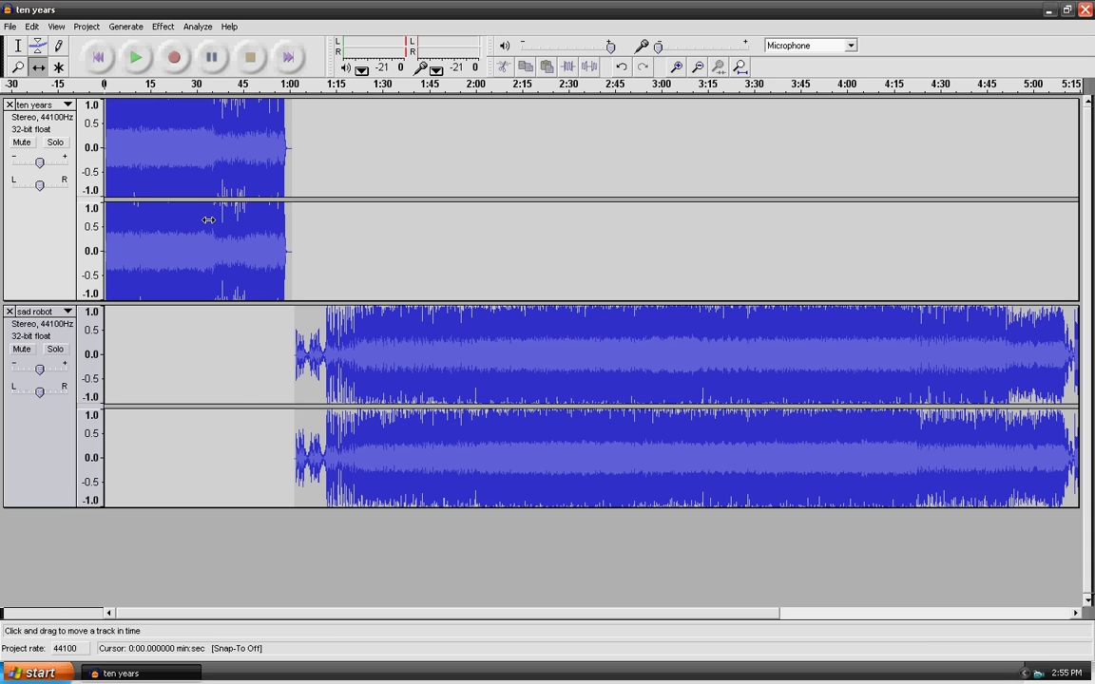
- Make a brief test recording, then try muting and unmuting both song tracks
{"action": "left_click", "coordinate": [174, 61]}
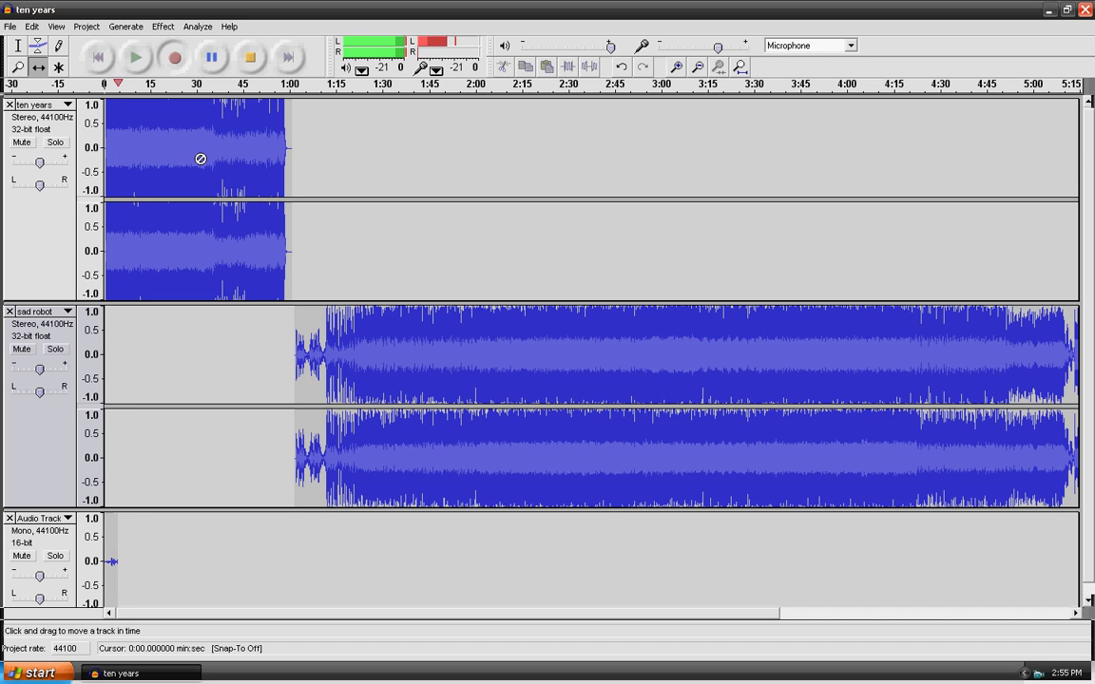
{"action": "left_click", "coordinate": [249, 59]}
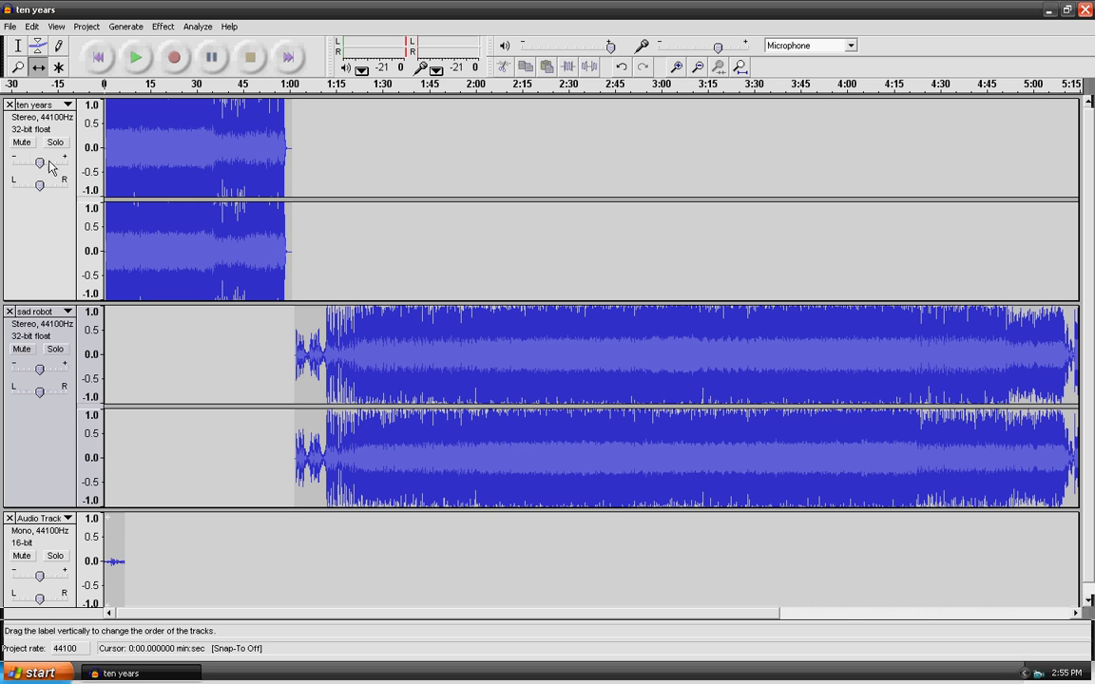
{"action": "left_click", "coordinate": [21, 141]}
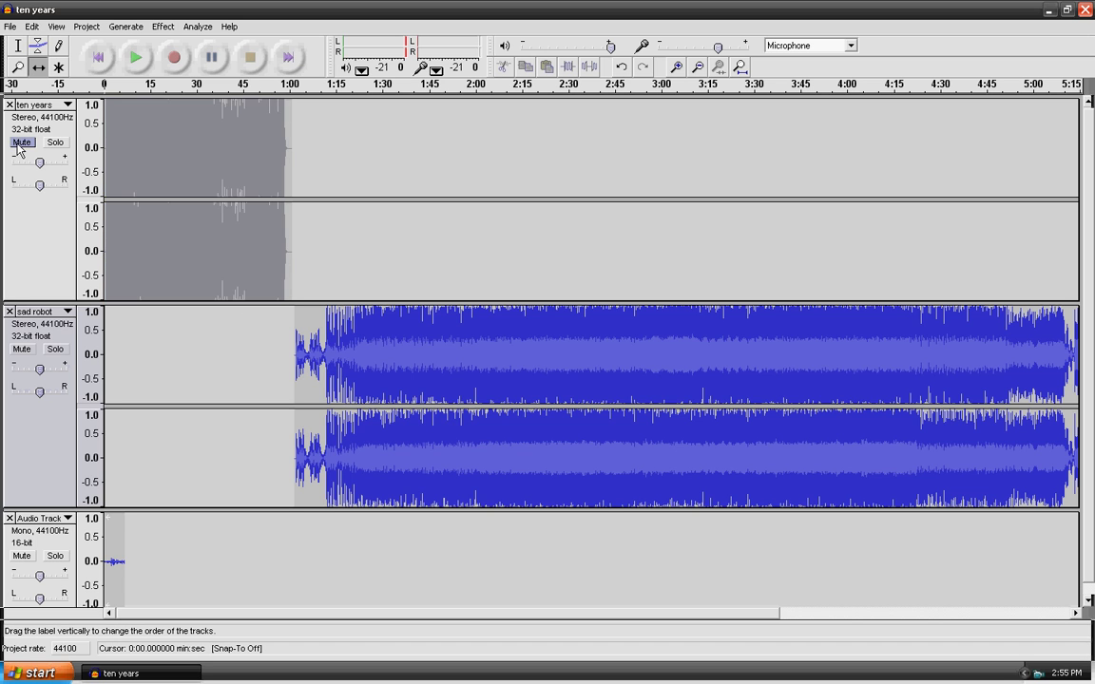
{"action": "left_click", "coordinate": [21, 348]}
{"action": "left_click", "coordinate": [23, 142]}
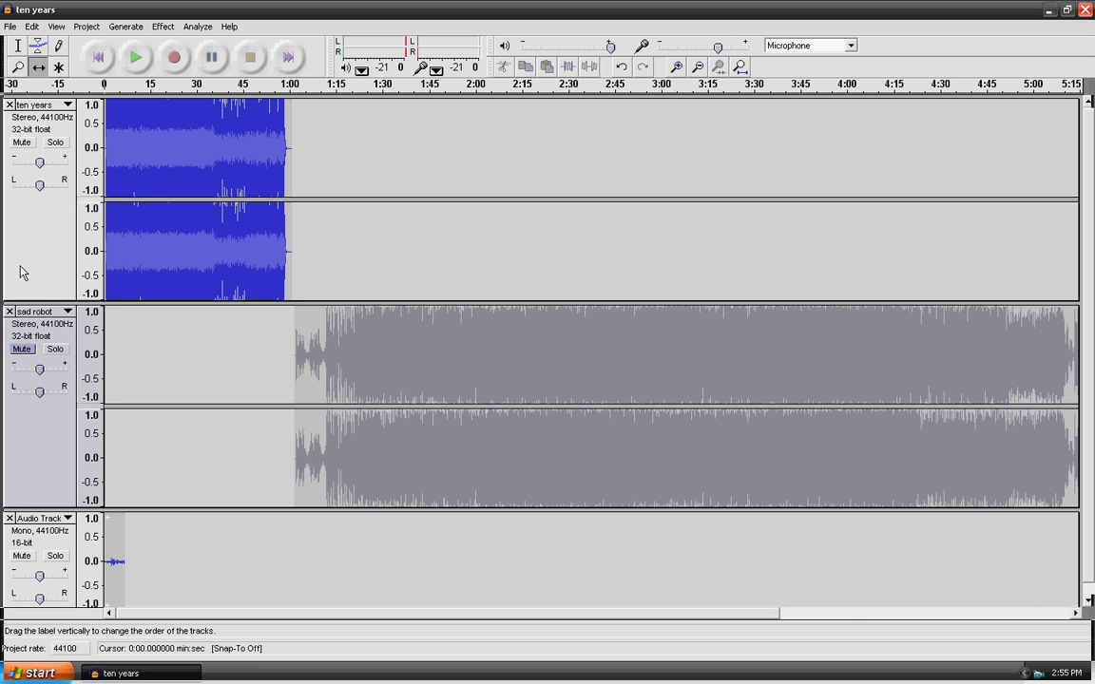
{"action": "left_click", "coordinate": [21, 349]}
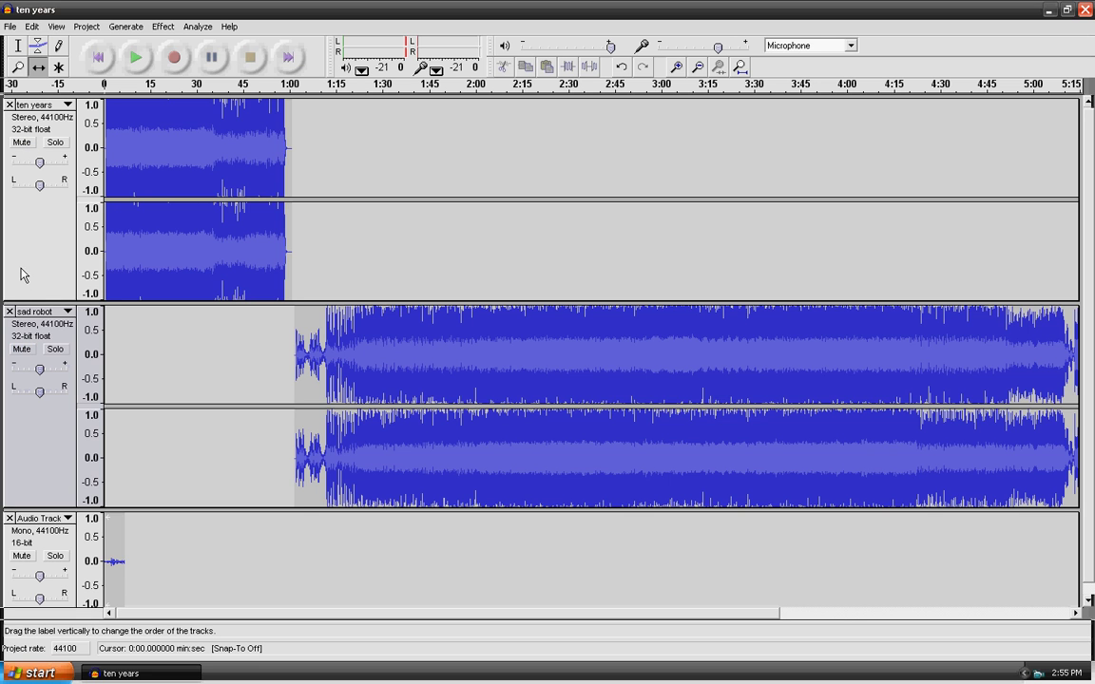
- Mute 'ten years' and 'sad robot' and delete the stray recorded Audio Track
{"action": "left_click", "coordinate": [23, 143]}
{"action": "left_click", "coordinate": [21, 348]}
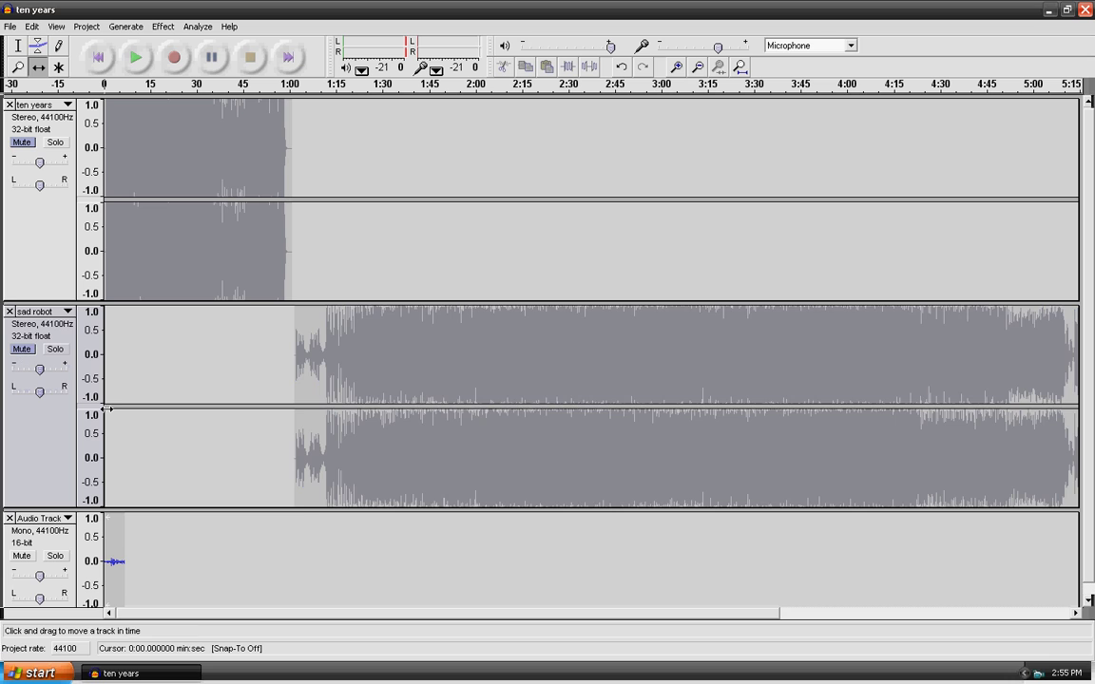
{"action": "left_click", "coordinate": [9, 519]}
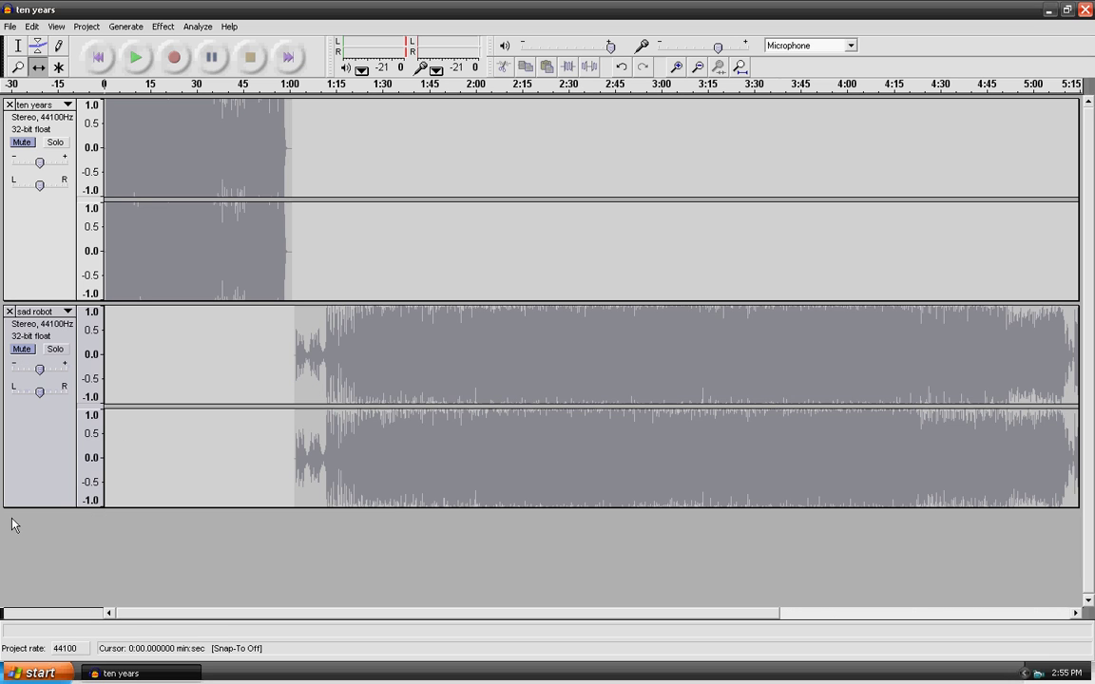
{"action": "left_click", "coordinate": [174, 59]}
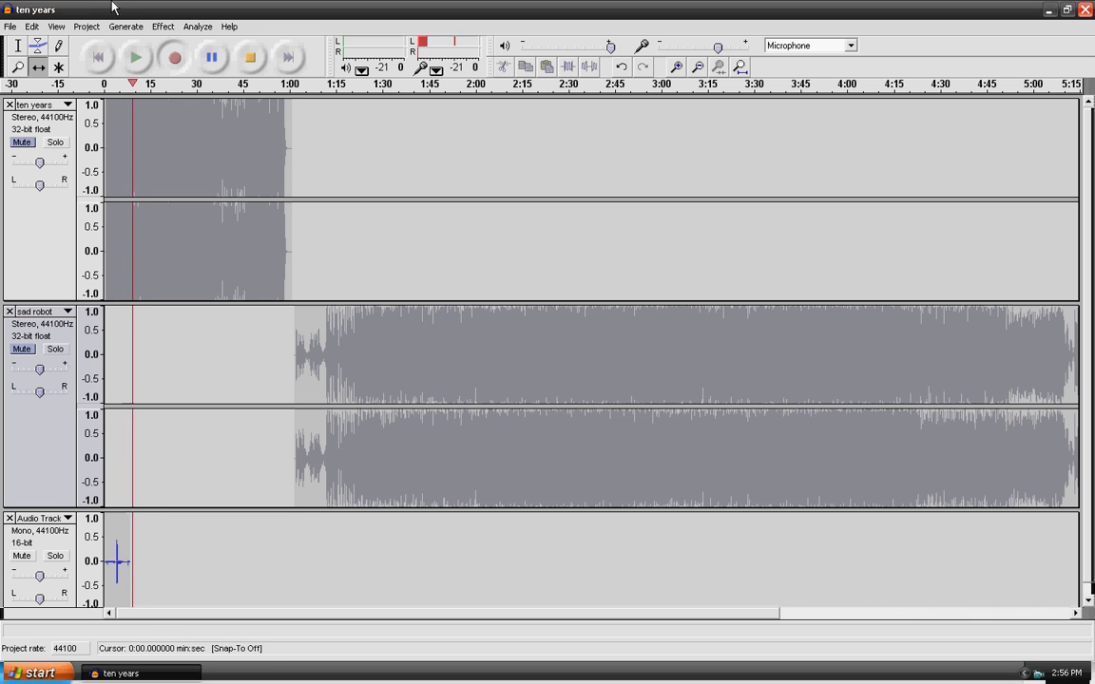
{"action": "key", "text": "space"}
{"action": "key", "text": "space"}
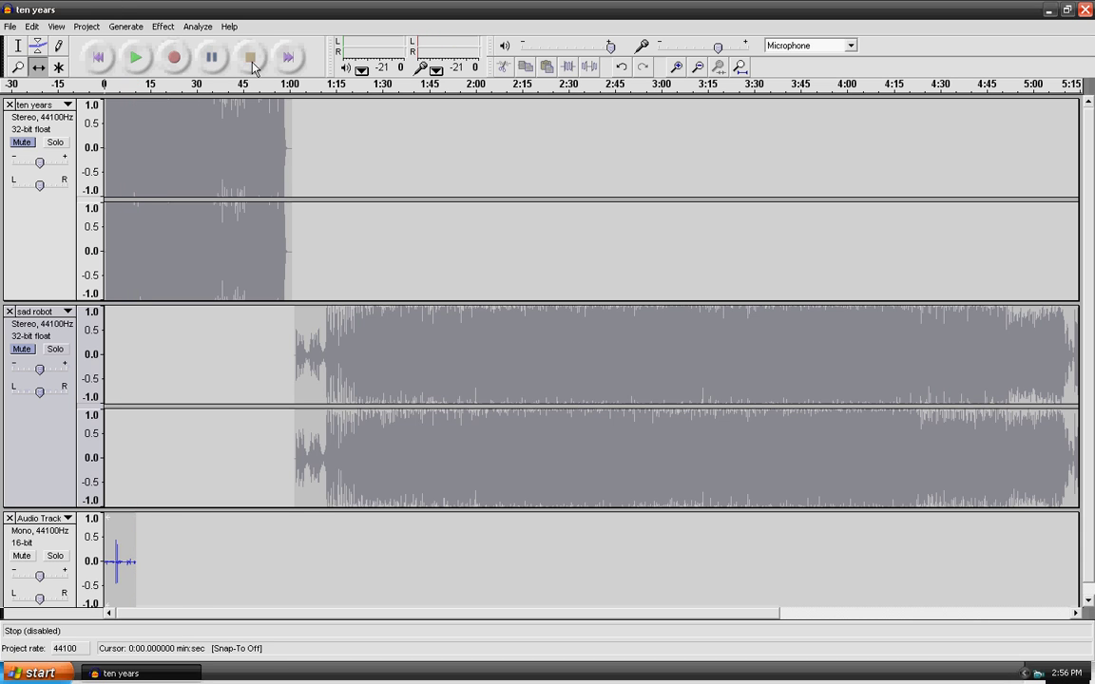
{"action": "left_click", "coordinate": [136, 57]}
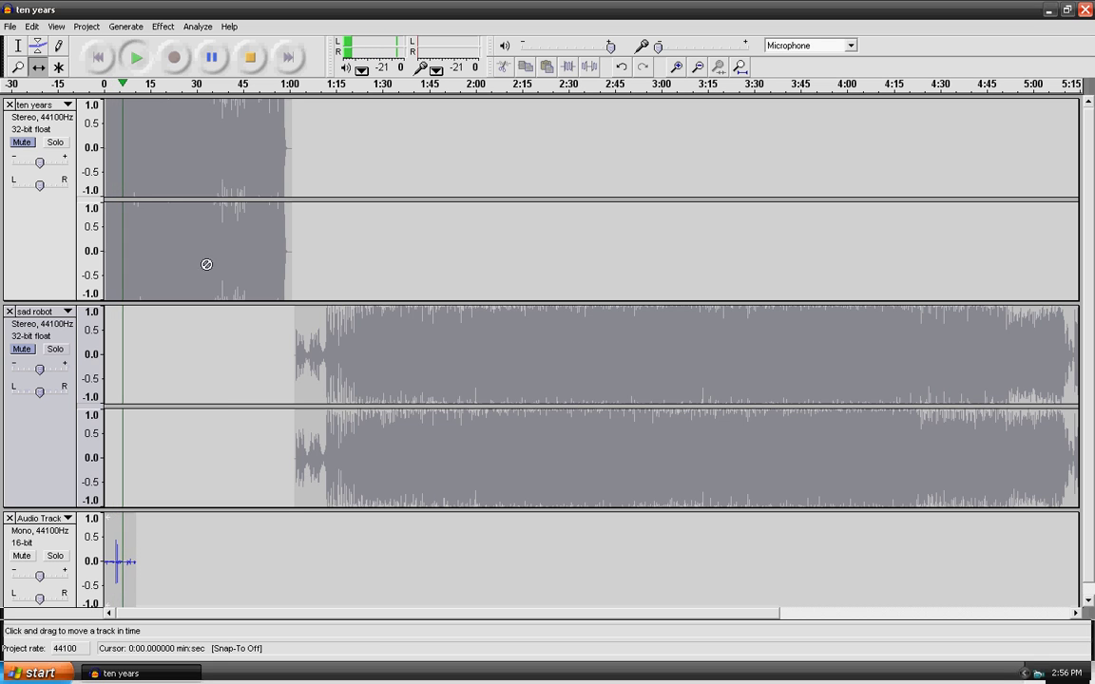
{"action": "left_click", "coordinate": [250, 57]}
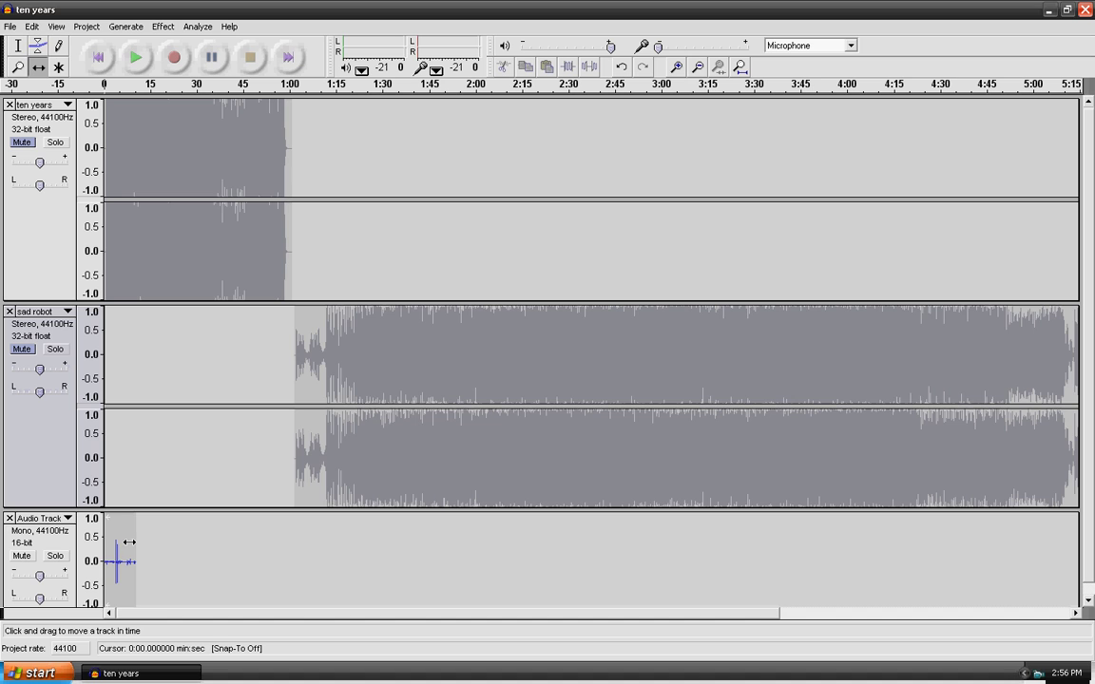
- Quick Mix the recorded Audio Track into a 32-bit float track named Mix
{"action": "left_click", "coordinate": [18, 48]}
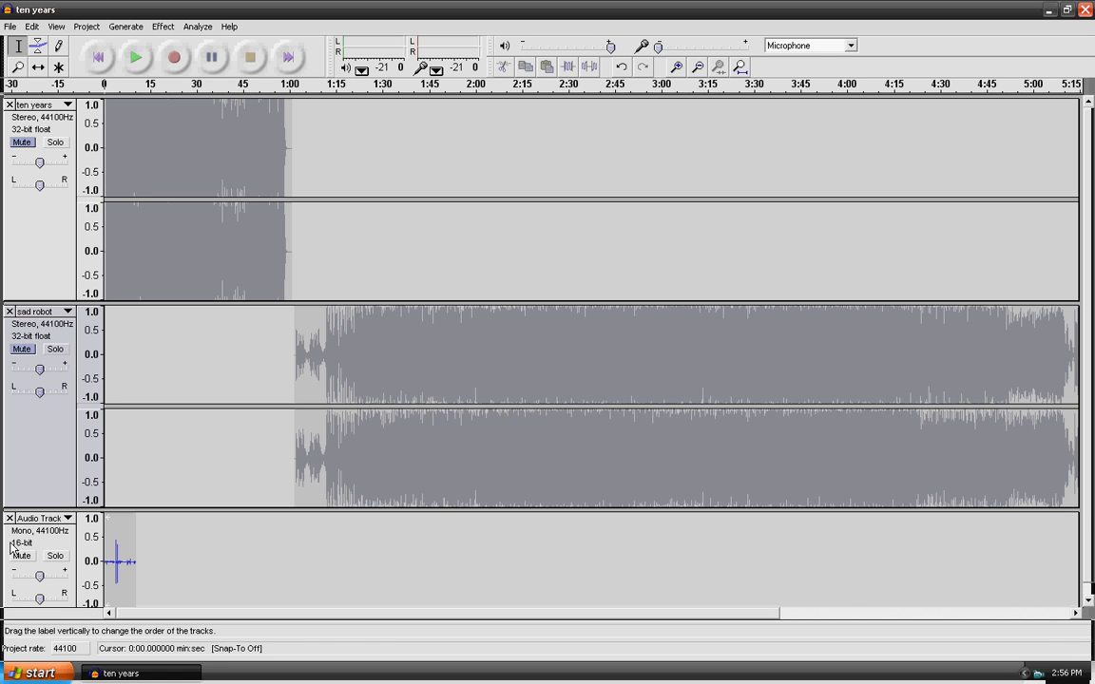
{"action": "left_click", "coordinate": [68, 545]}
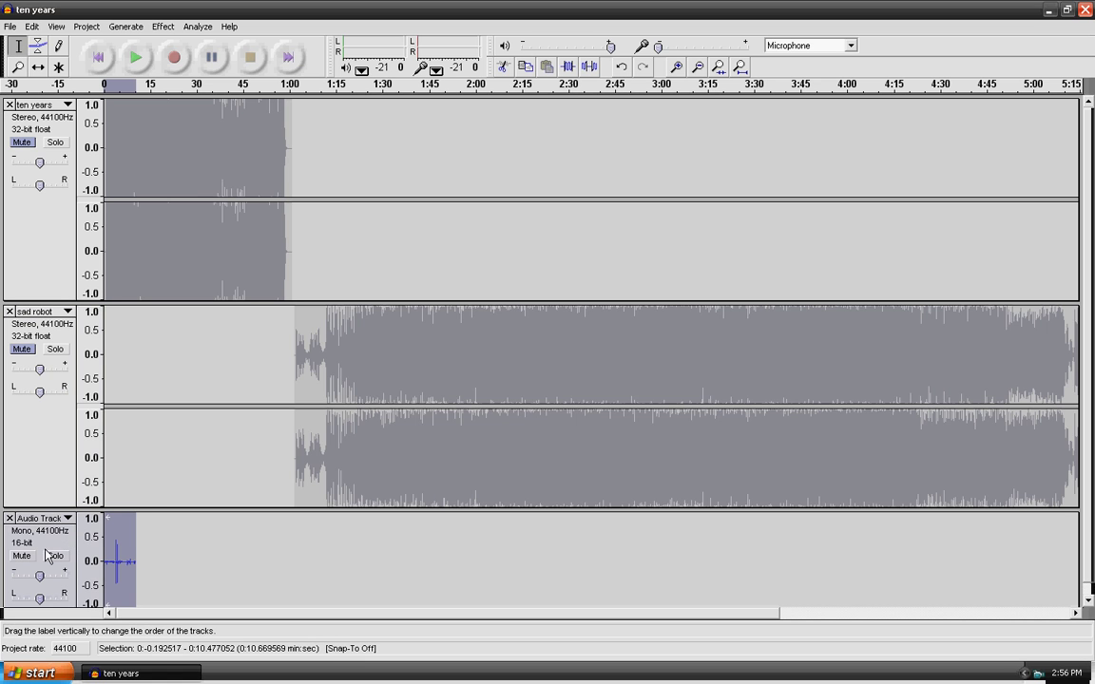
{"action": "left_click", "coordinate": [91, 28]}
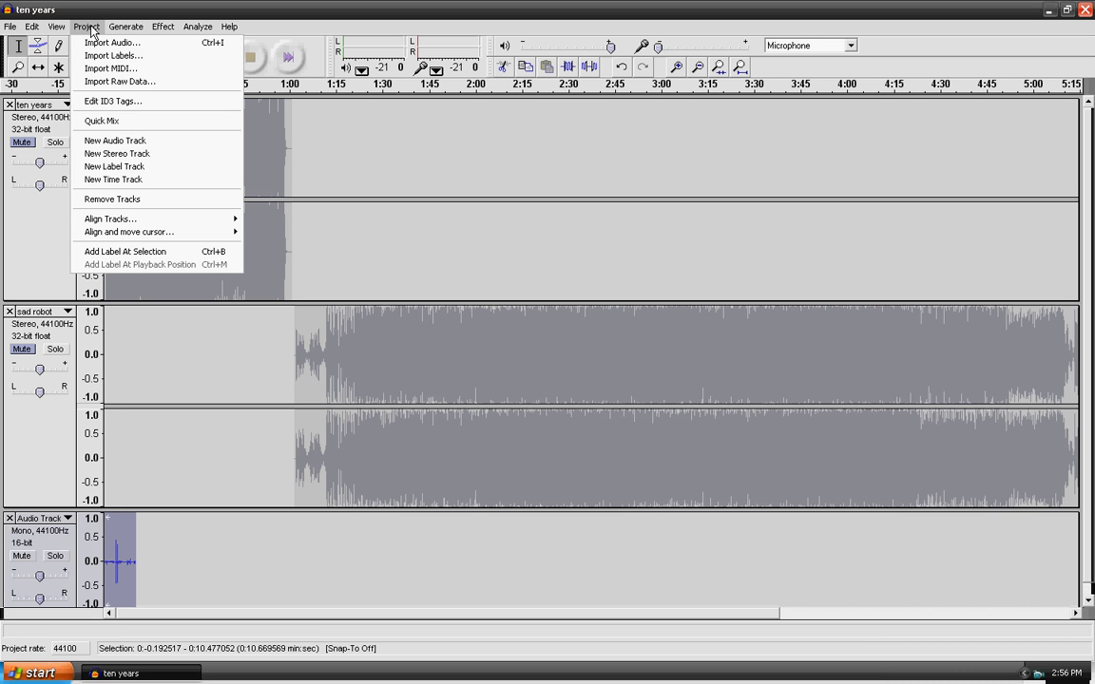
{"action": "left_click", "coordinate": [138, 123]}
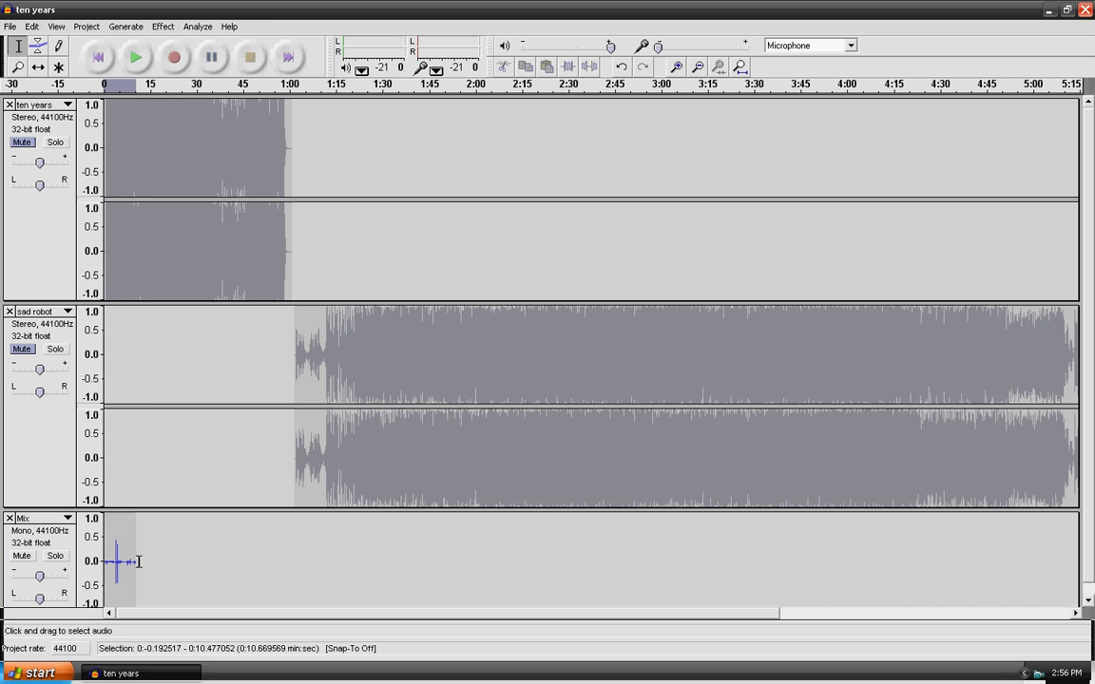
- Preview the Mix track, unmute both songs, and centre the Mix track's pan
{"action": "left_click", "coordinate": [137, 57]}
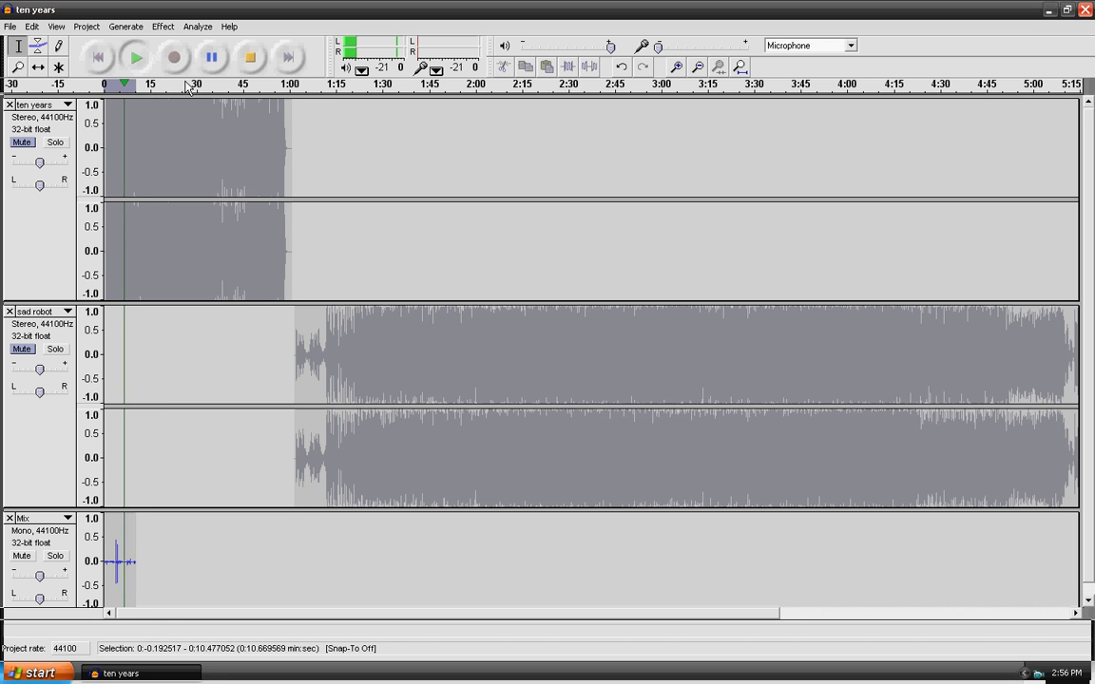
{"action": "left_click", "coordinate": [245, 61]}
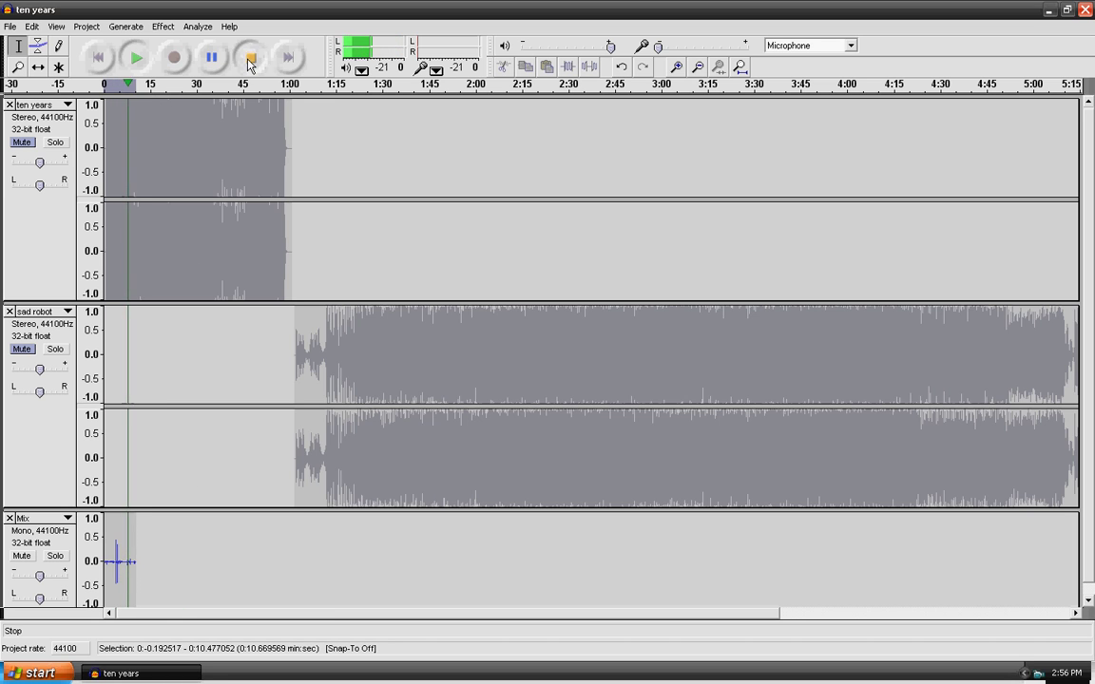
{"action": "left_click", "coordinate": [21, 142]}
{"action": "left_click", "coordinate": [21, 348]}
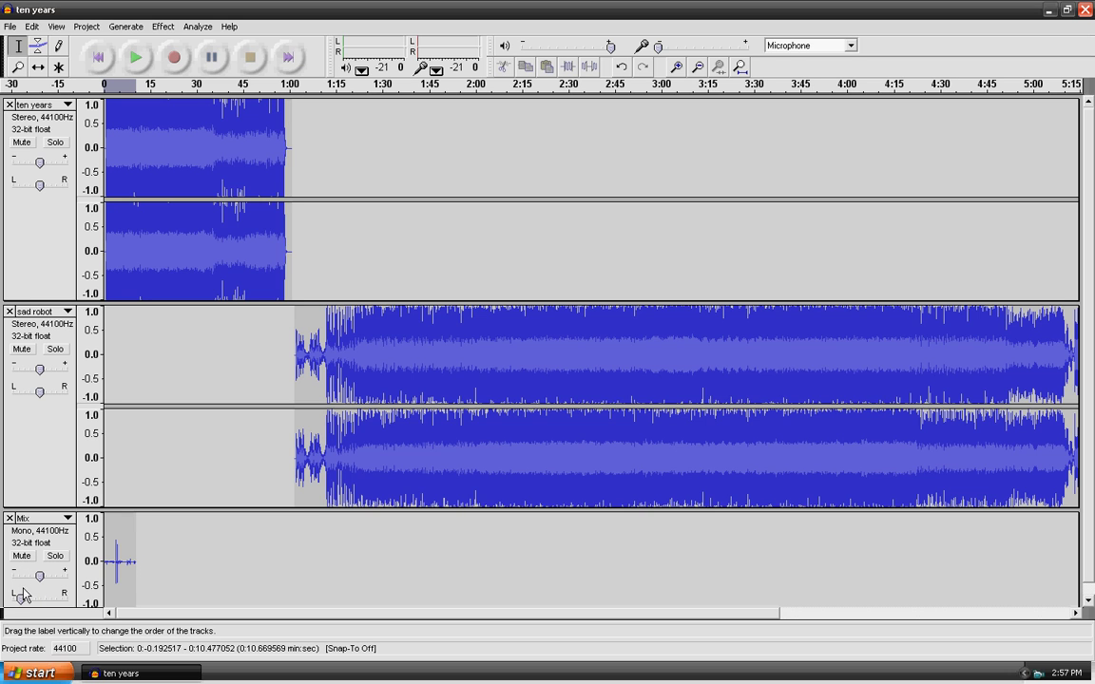
{"action": "left_click_drag", "start_coordinate": [23, 602], "coordinate": [39, 598]}
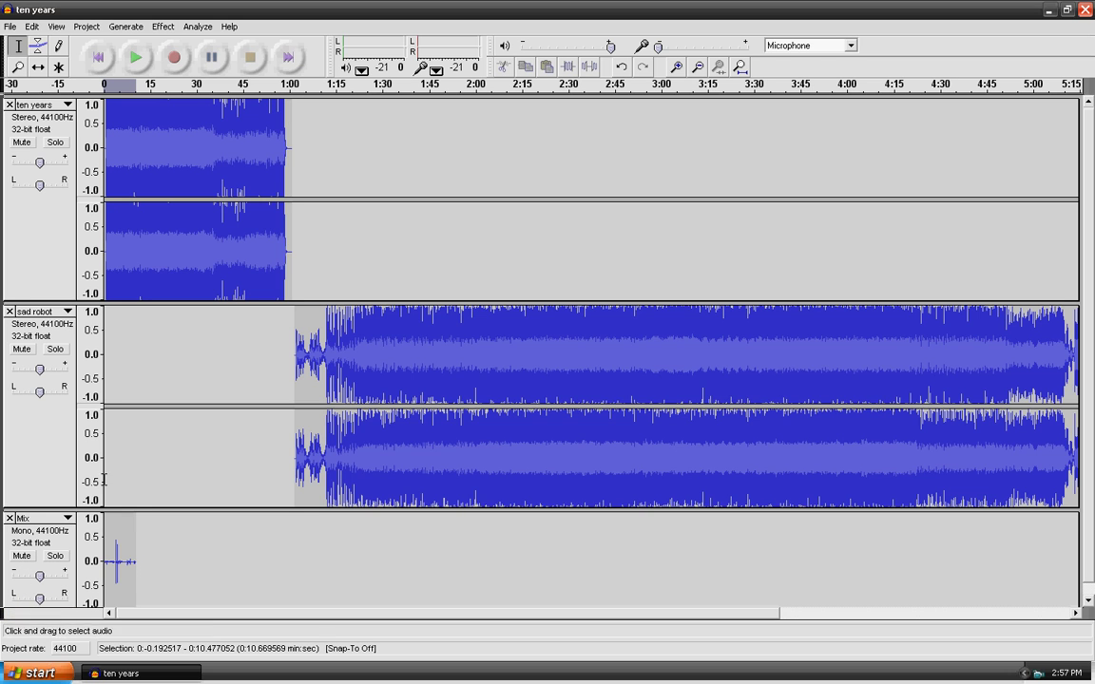
- Raise the Mix track's volume slider and select the Mix track
{"action": "left_click", "coordinate": [85, 27]}
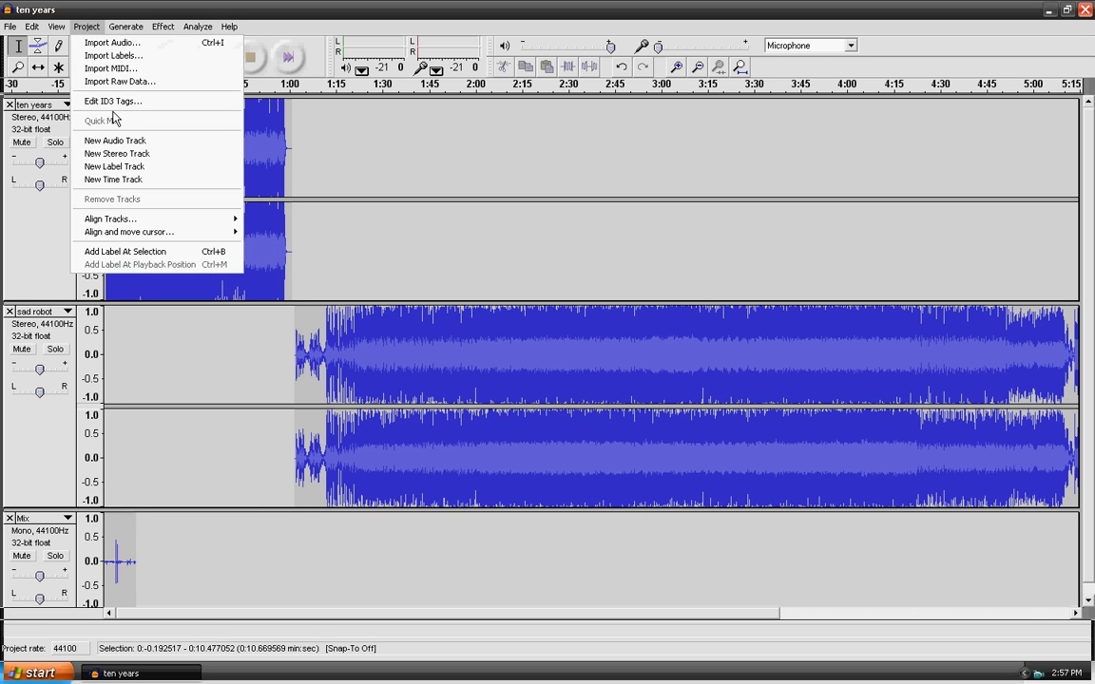
{"action": "left_click", "coordinate": [29, 446]}
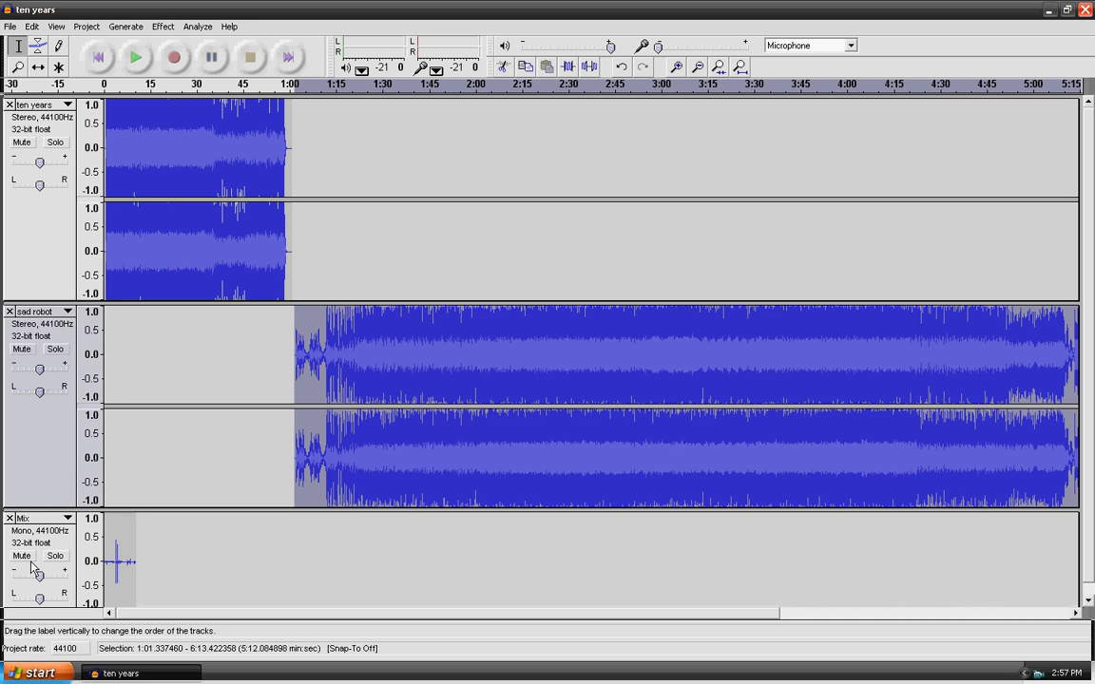
{"action": "left_click_drag", "start_coordinate": [28, 574], "coordinate": [41, 582]}
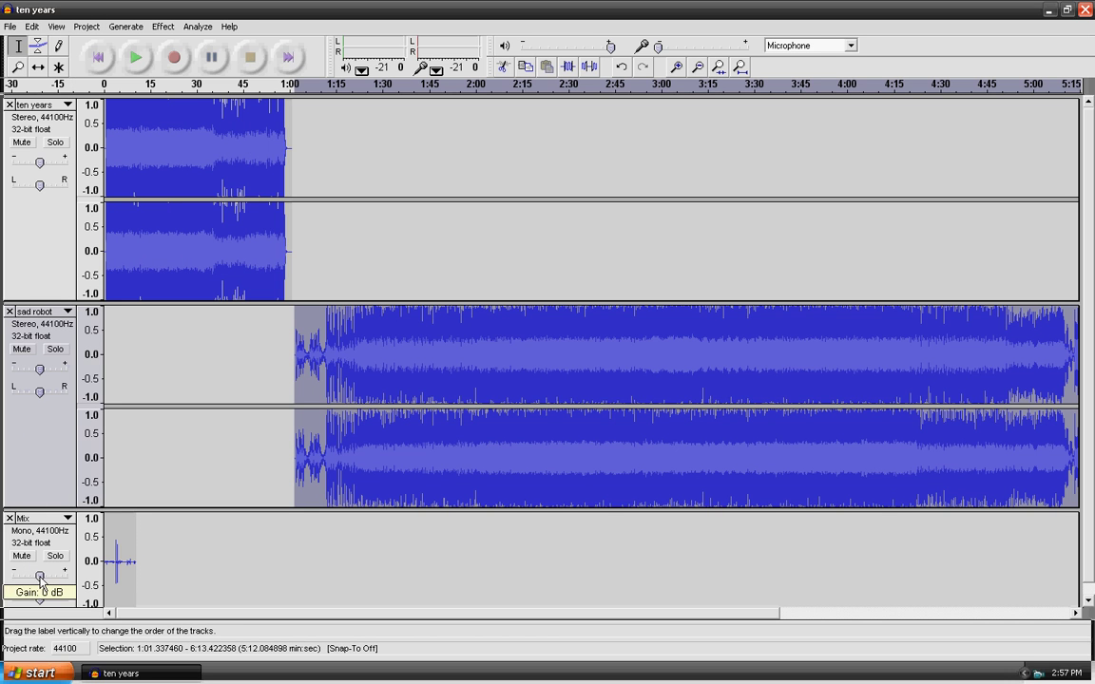
{"action": "left_click", "coordinate": [31, 276]}
{"action": "left_click", "coordinate": [66, 544]}
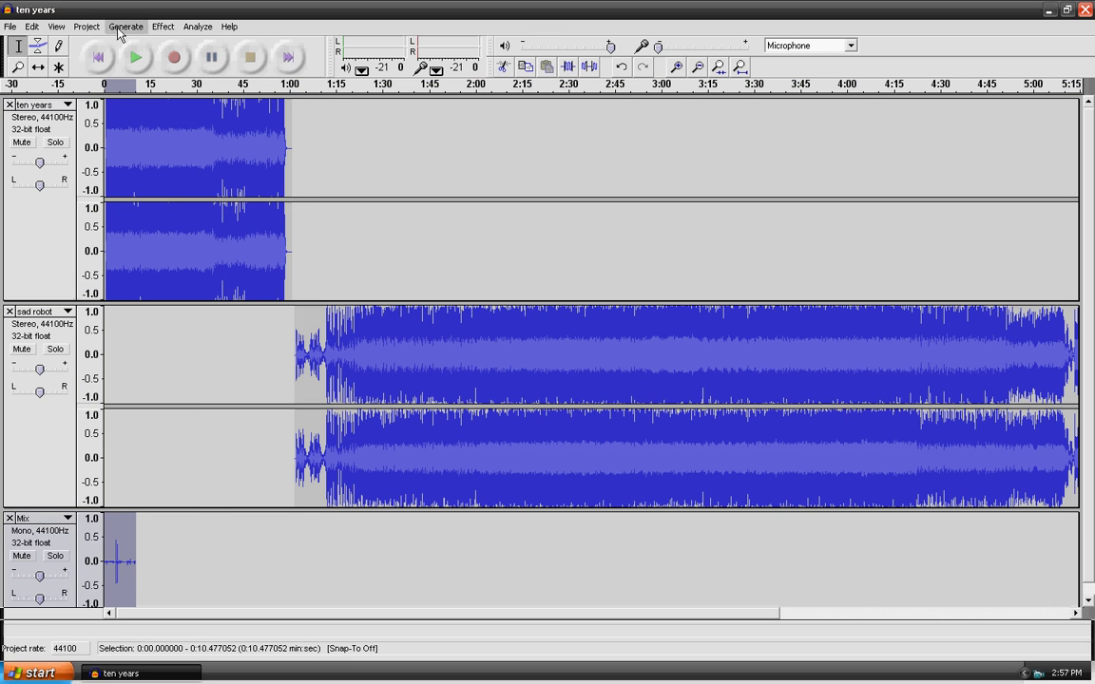
{"action": "left_click", "coordinate": [87, 26]}
{"action": "left_click", "coordinate": [123, 120]}
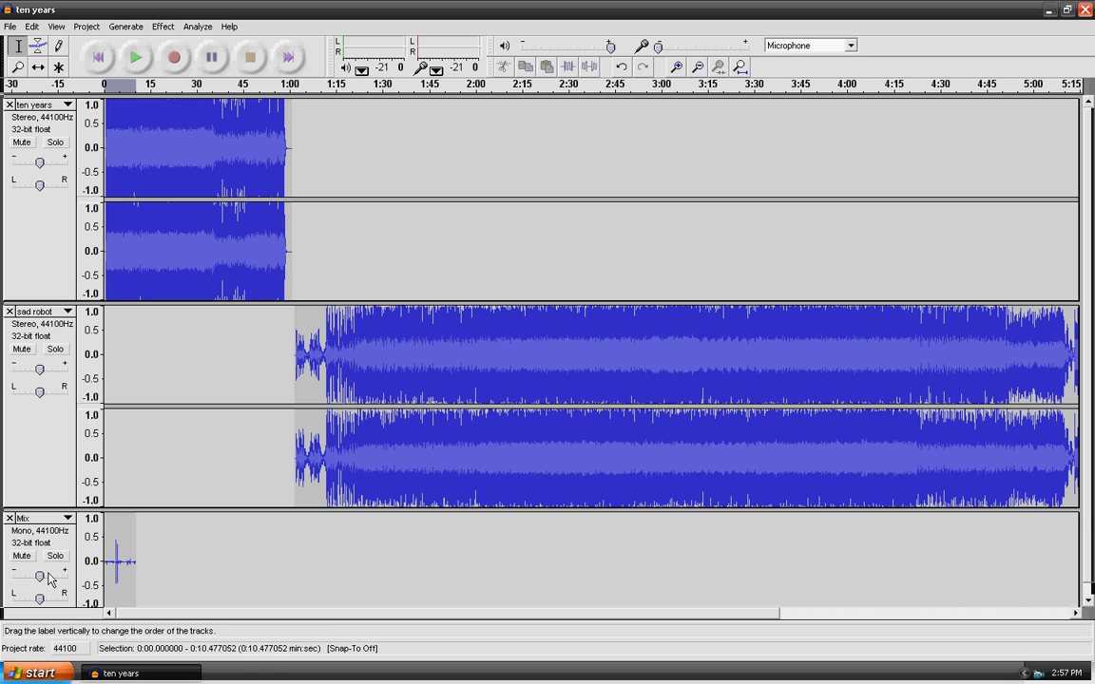
- Set the Mix track's gain to +30 dB and Quick Mix to apply the boost
{"action": "left_click_drag", "start_coordinate": [40, 575], "coordinate": [63, 576]}
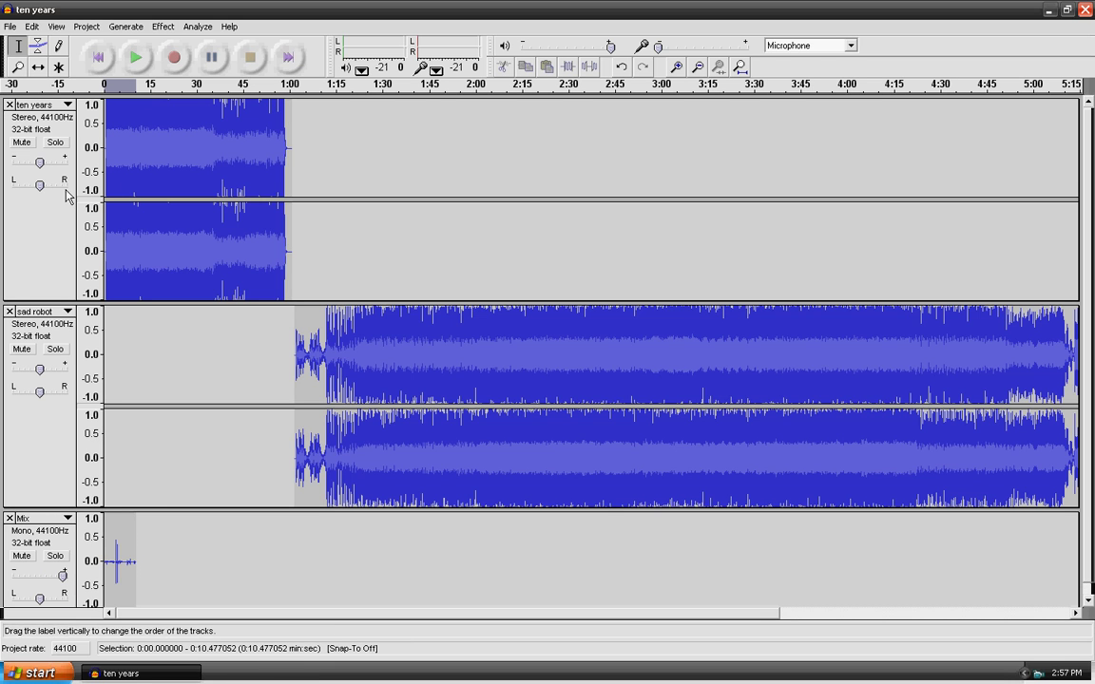
{"action": "left_click", "coordinate": [60, 576]}
{"action": "left_click_drag", "start_coordinate": [60, 580], "coordinate": [64, 577]}
{"action": "left_click", "coordinate": [87, 27]}
{"action": "left_click", "coordinate": [99, 120]}
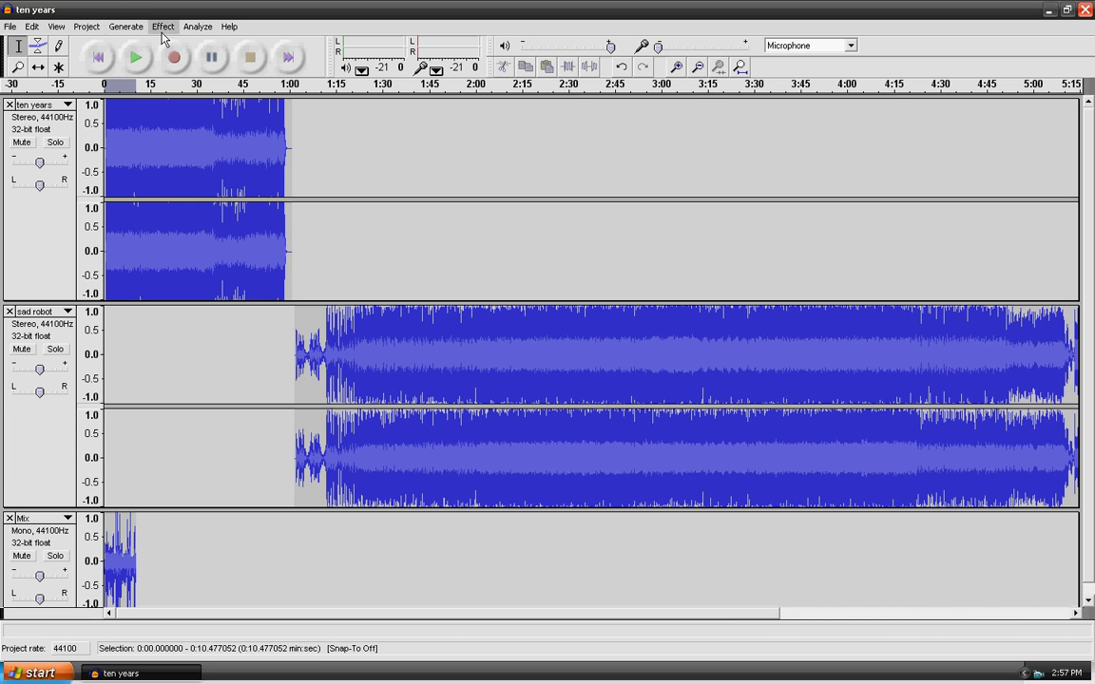
- Mute both songs and play the boosted Mix voice on its own
{"action": "left_click", "coordinate": [22, 142]}
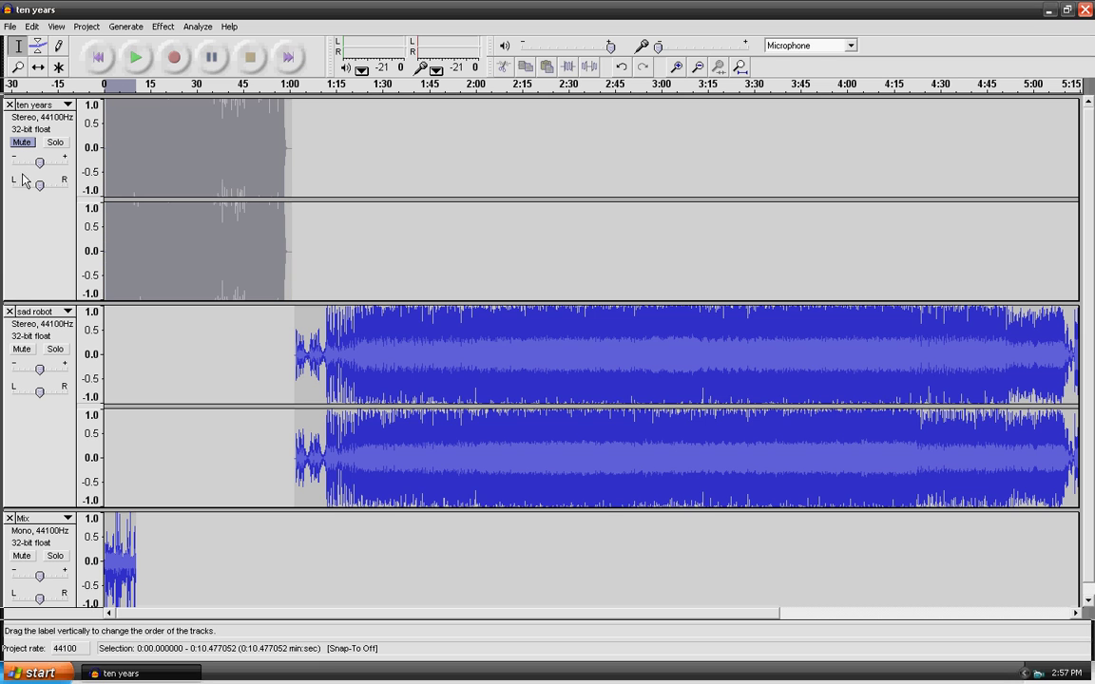
{"action": "left_click", "coordinate": [21, 348]}
{"action": "left_click", "coordinate": [136, 58]}
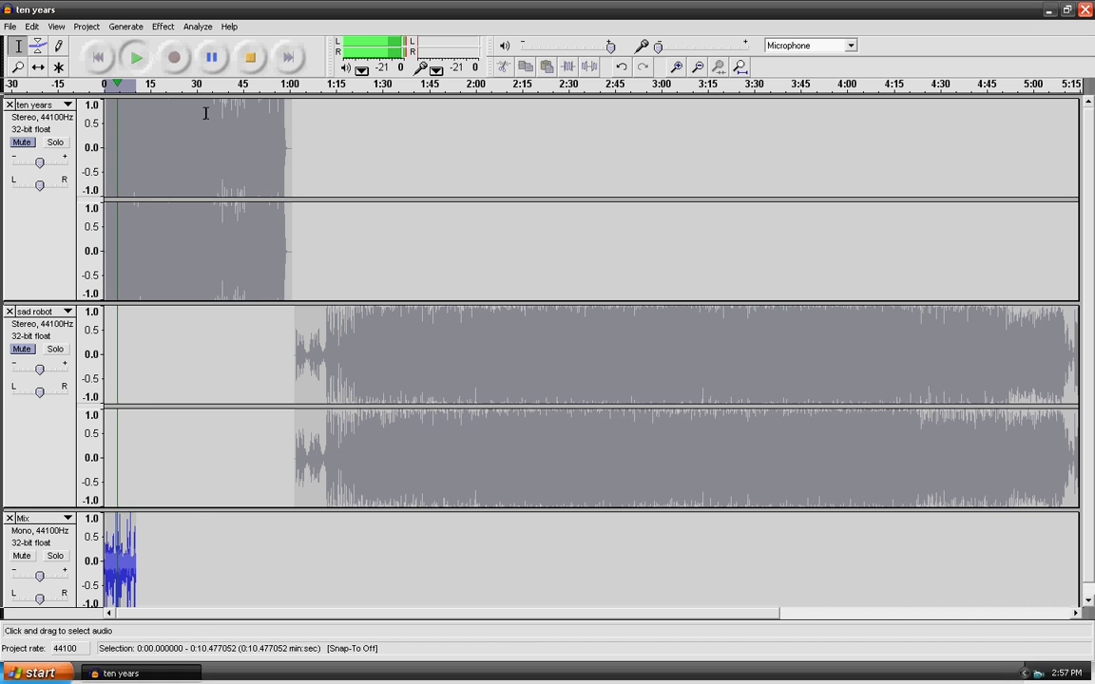
{"action": "left_click", "coordinate": [246, 66]}
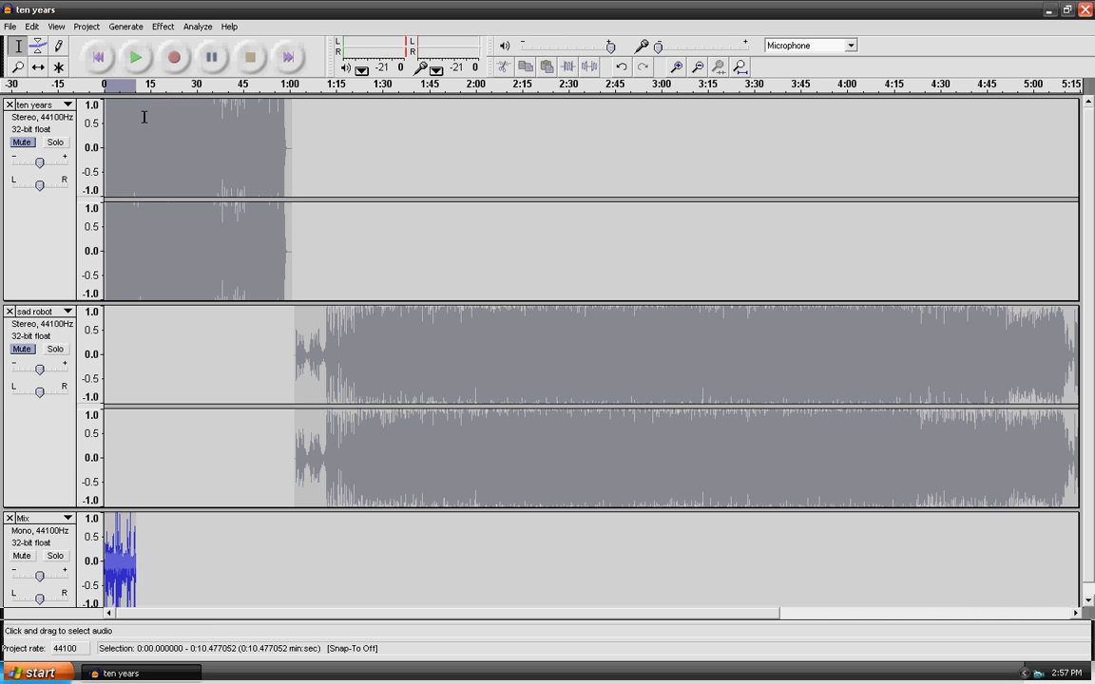
- Unmute 'ten years' and 'sad robot' and select the Time Shift tool
{"action": "left_click", "coordinate": [20, 143]}
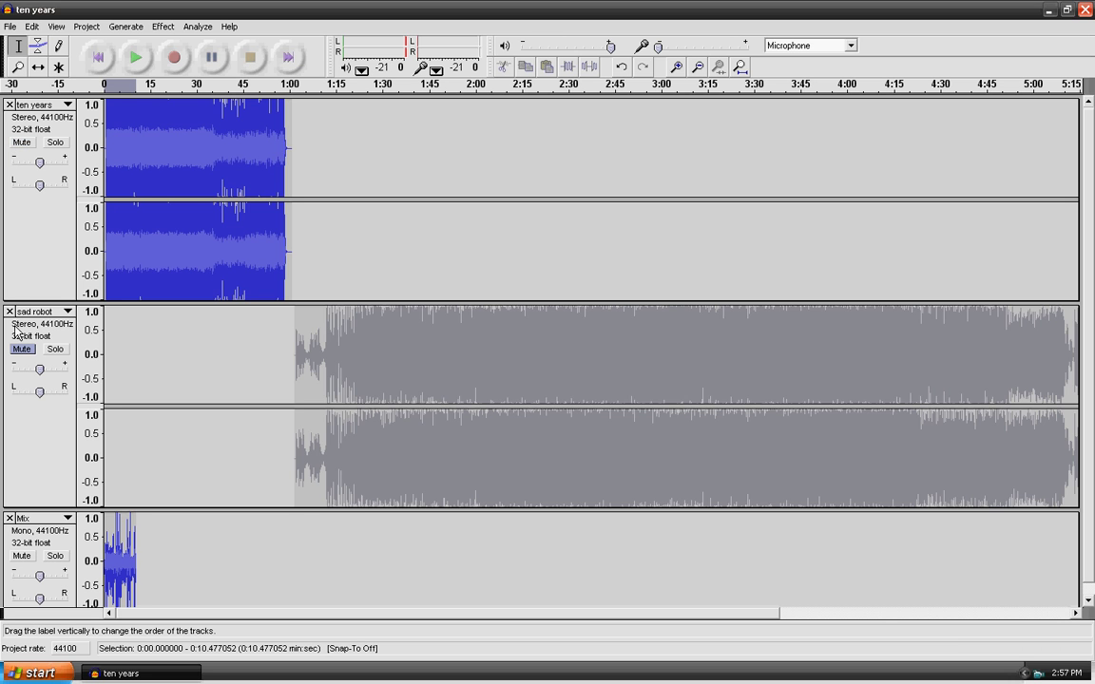
{"action": "left_click", "coordinate": [21, 349]}
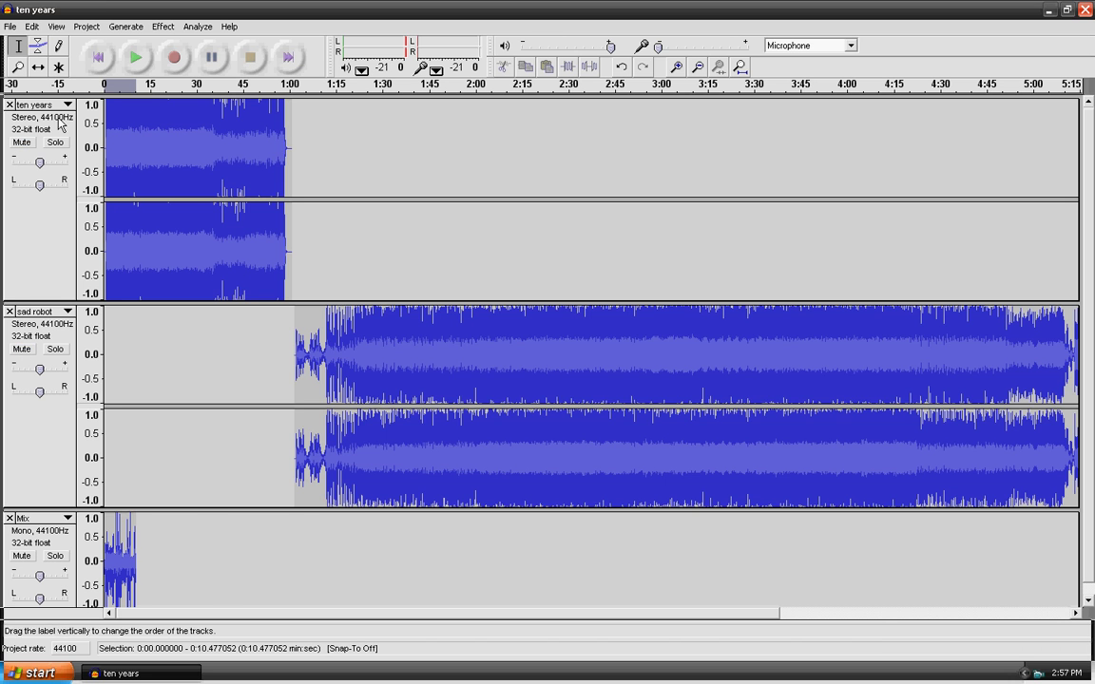
{"action": "left_click", "coordinate": [38, 67]}
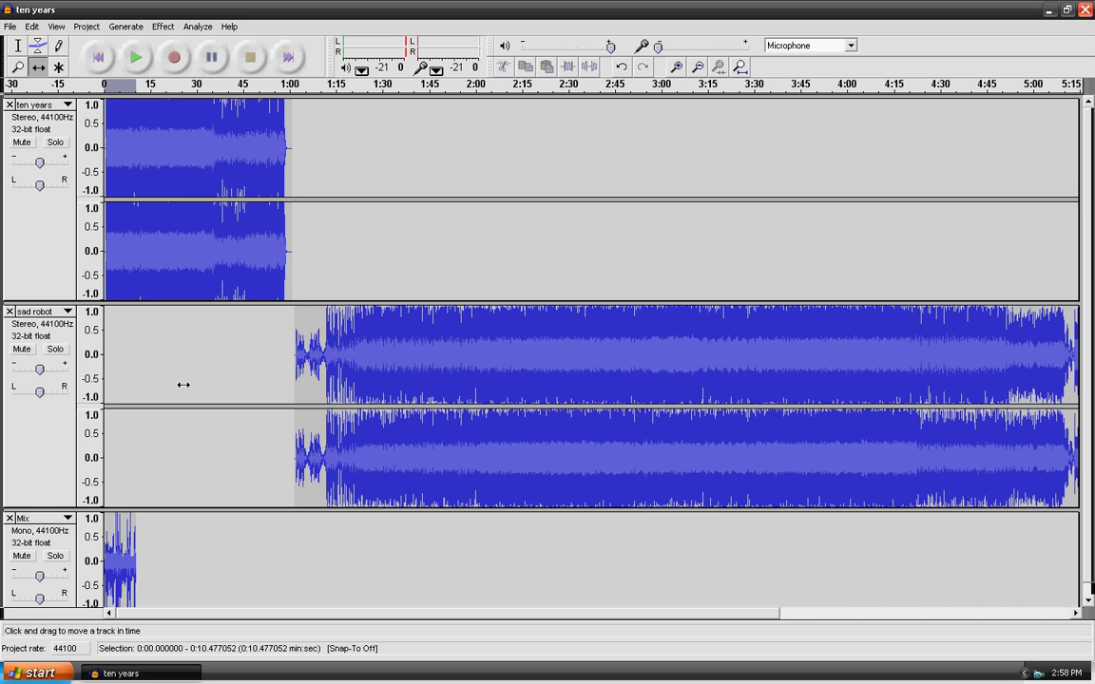
- Shift the Mix voice clip right to where 'sad robot' begins, then play from near 0:58
{"action": "left_click_drag", "start_coordinate": [123, 538], "coordinate": [305, 527]}
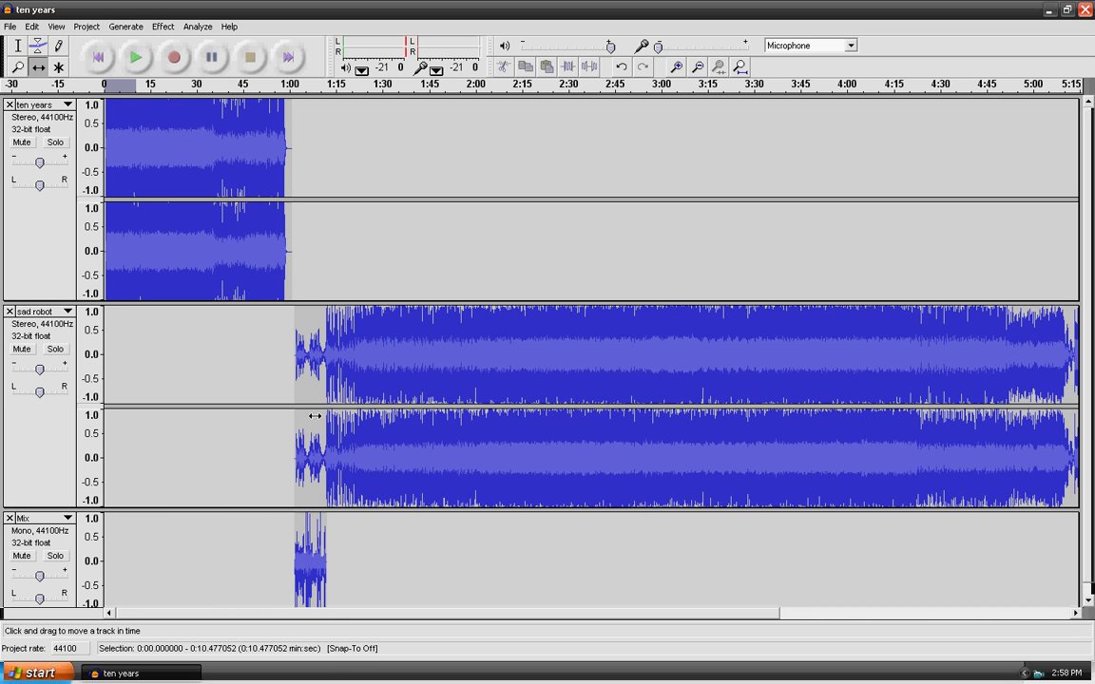
{"action": "left_click", "coordinate": [25, 46]}
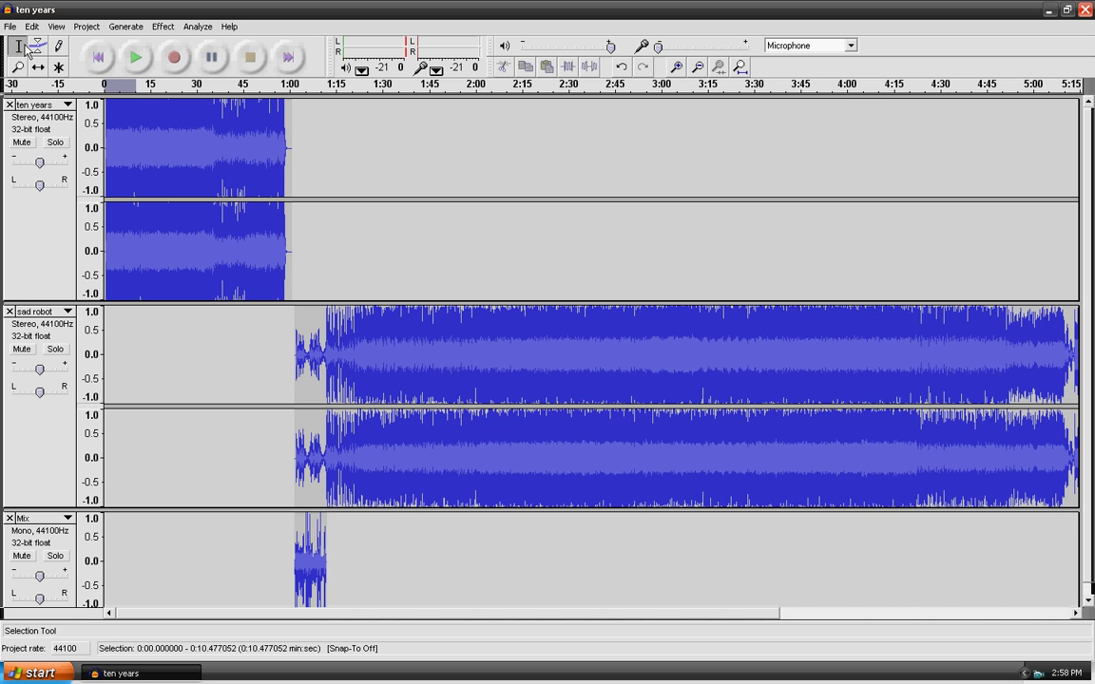
{"action": "left_click", "coordinate": [283, 129]}
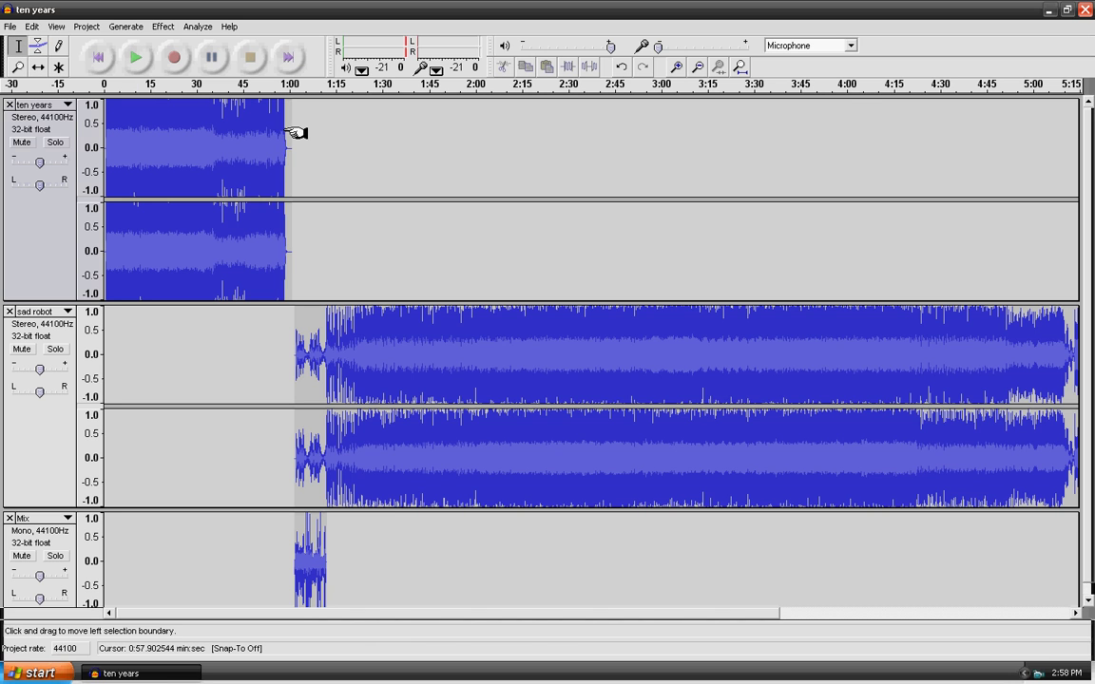
{"action": "left_click", "coordinate": [135, 59]}
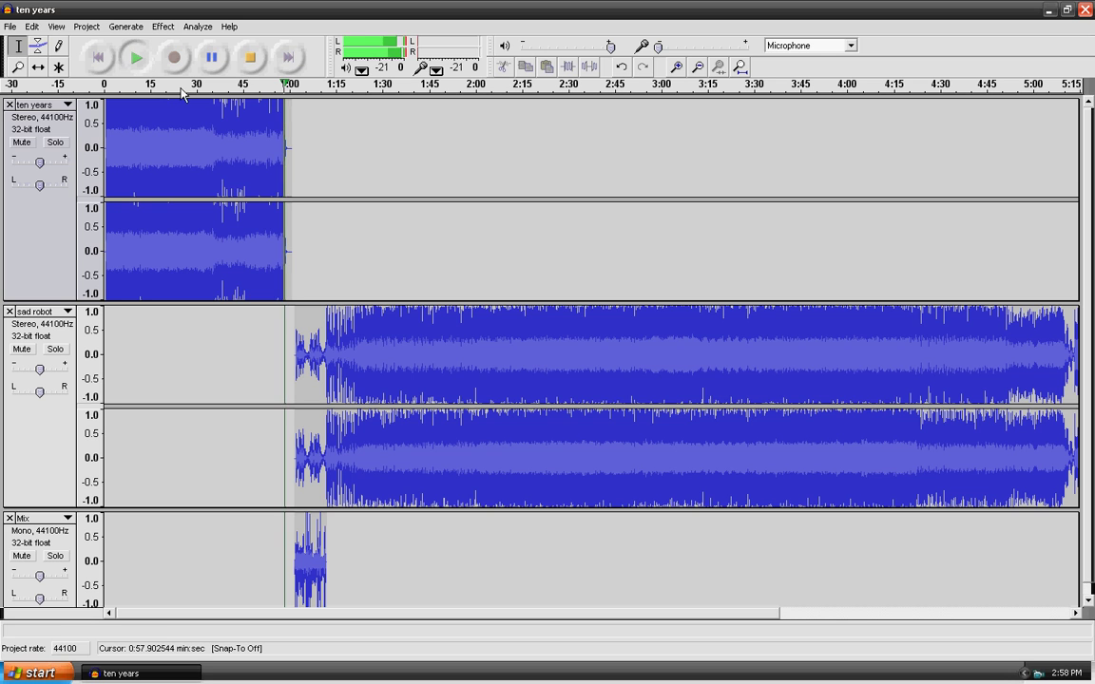
- Stop playback, then set the ten years gain to -18 dB and sad robot to -15 dB
{"action": "left_click", "coordinate": [250, 58]}
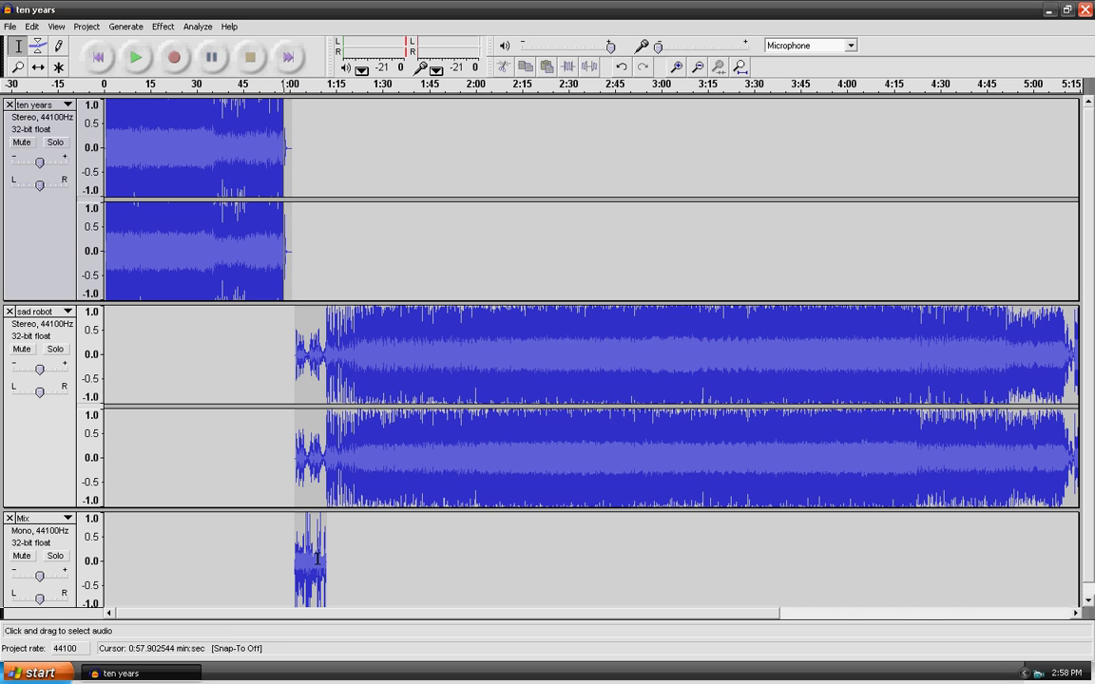
{"action": "left_click", "coordinate": [31, 163]}
{"action": "left_click_drag", "start_coordinate": [30, 165], "coordinate": [26, 165]}
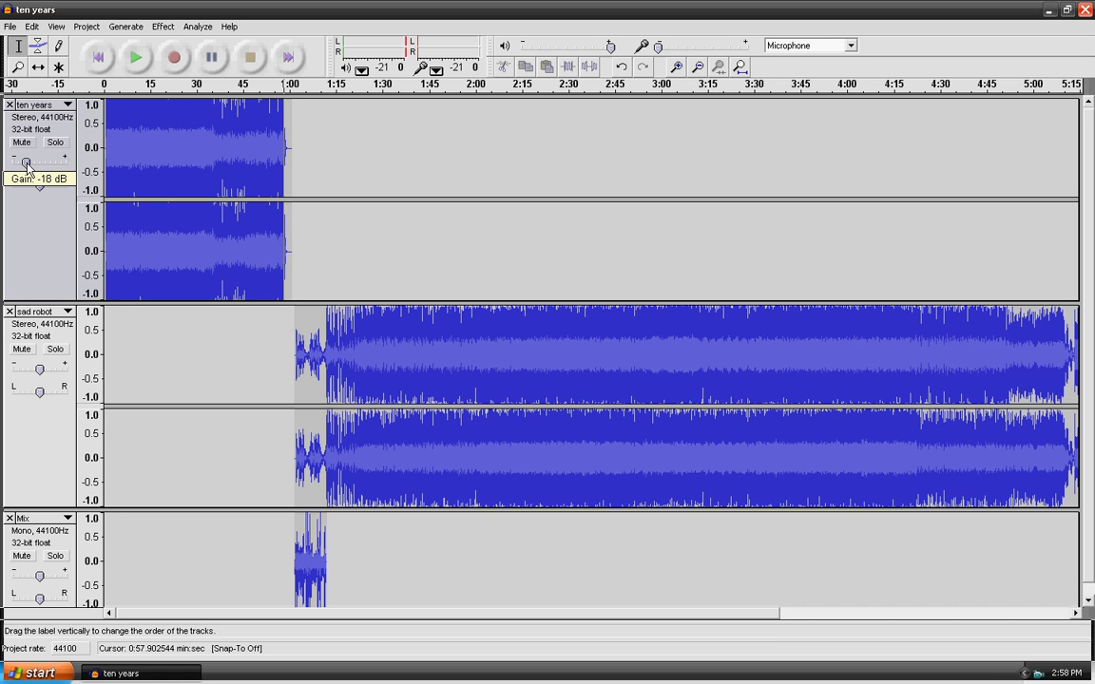
{"action": "left_click_drag", "start_coordinate": [39, 371], "coordinate": [29, 372]}
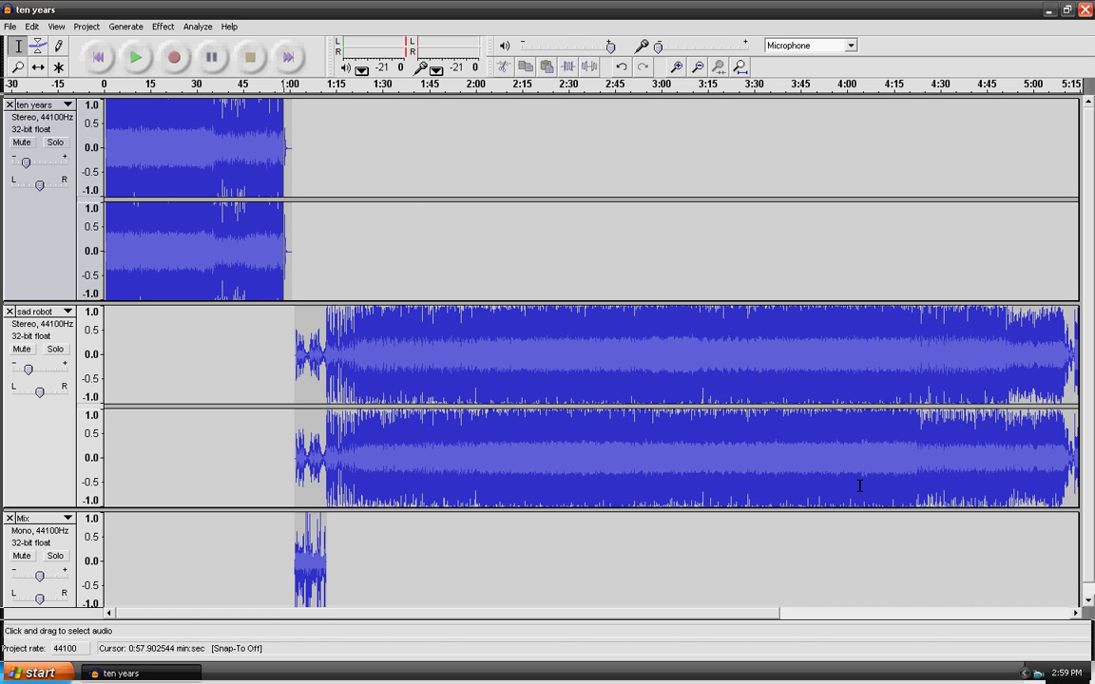
- Save the project as 'test' on the Desktop, dismissing the project-file warning
{"action": "left_click", "coordinate": [10, 27]}
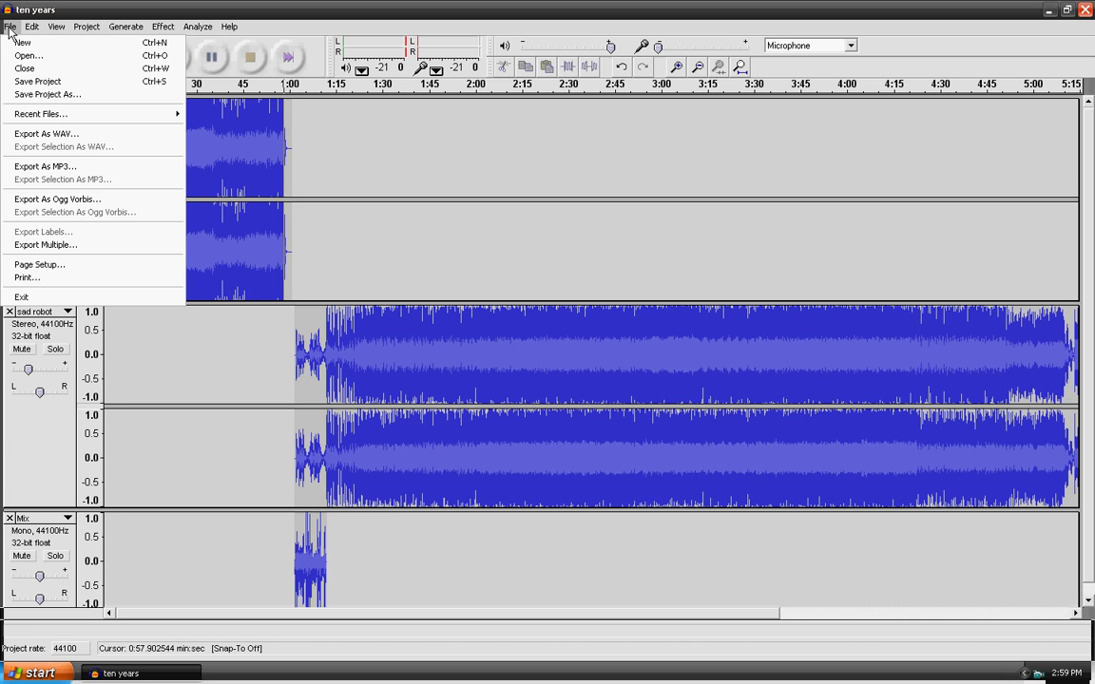
{"action": "left_click", "coordinate": [35, 83]}
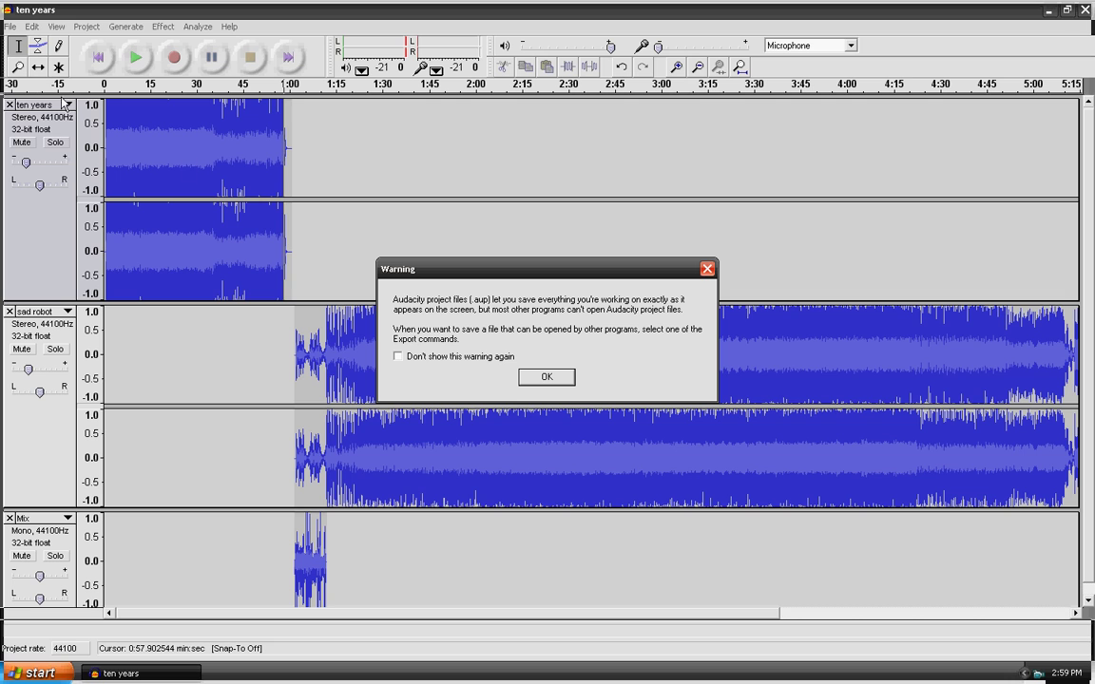
{"action": "left_click", "coordinate": [546, 377]}
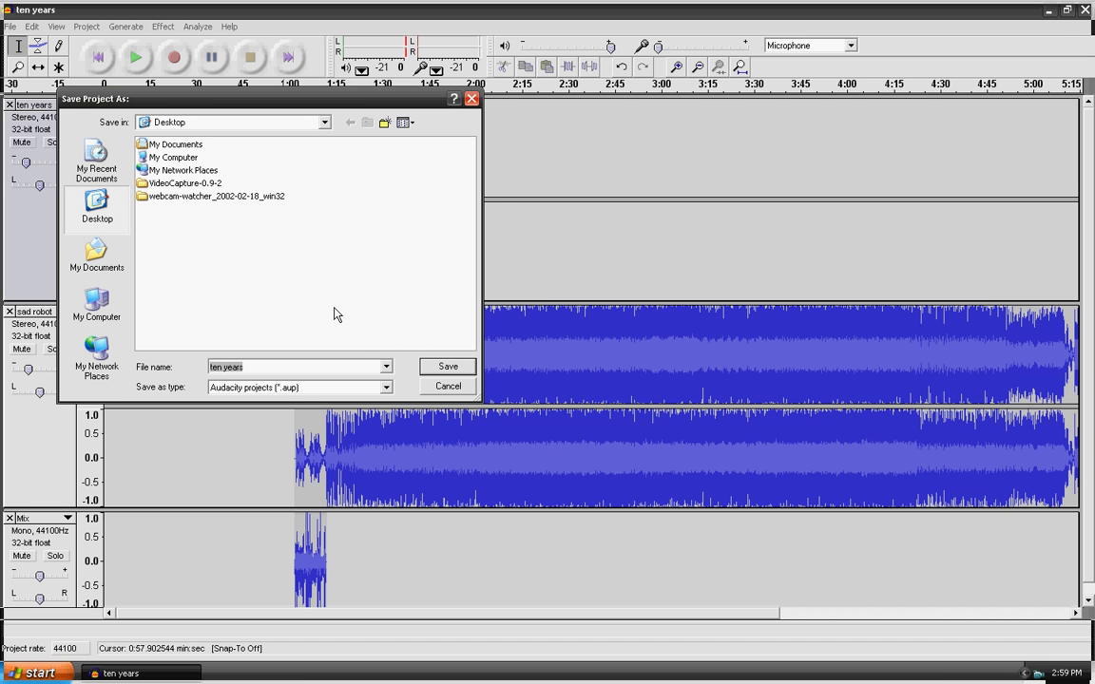
{"action": "type", "text": "test"}
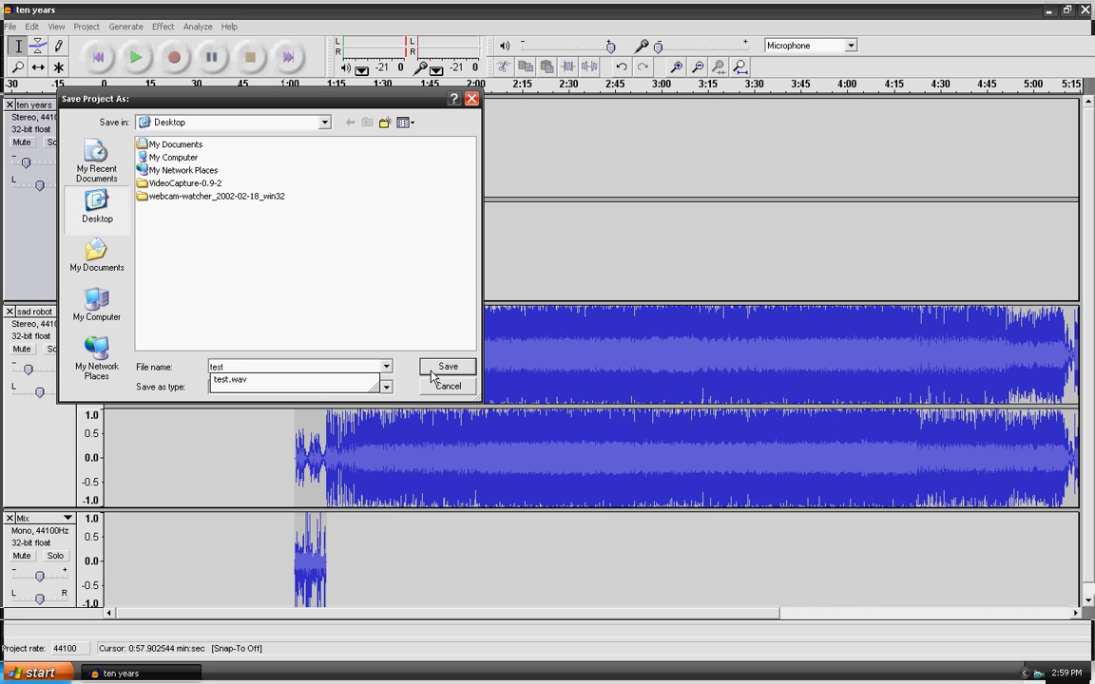
{"action": "left_click", "coordinate": [439, 367]}
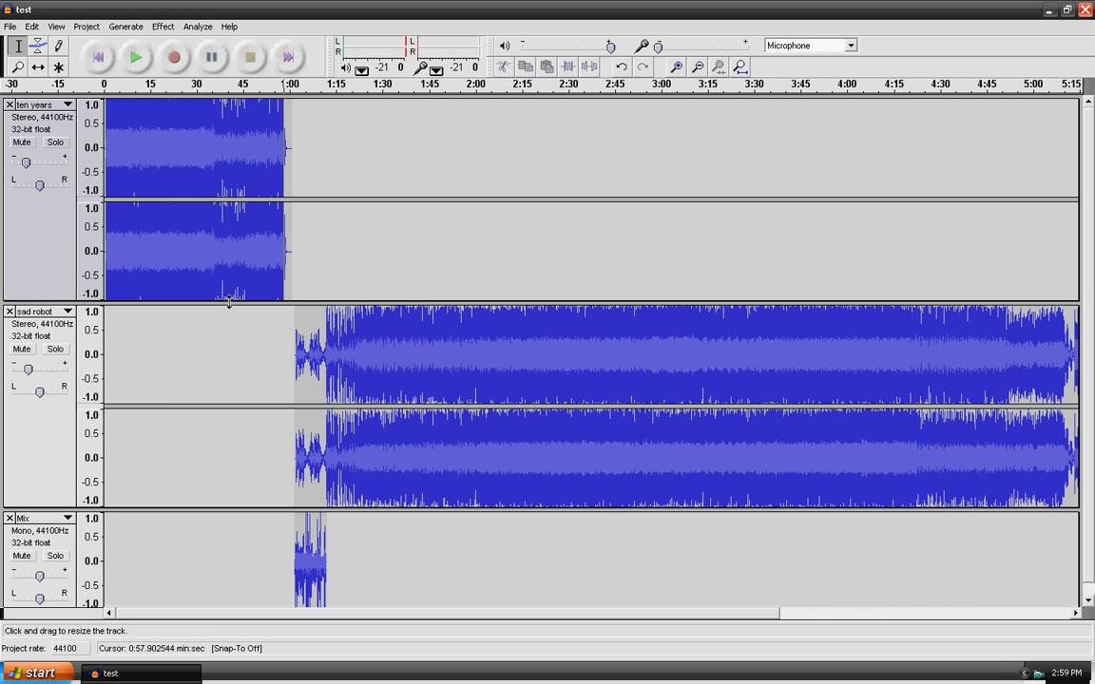
{"action": "left_click", "coordinate": [13, 27]}
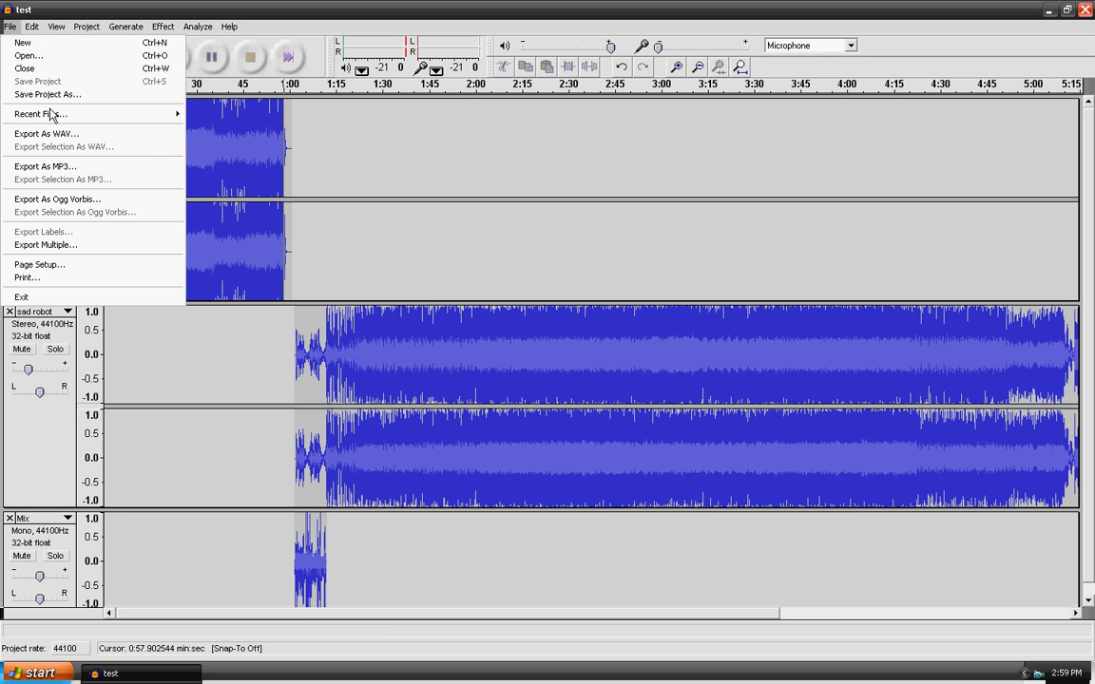
- Attempt an MP3 export named test, abandoning it when the encoder library is missing
{"action": "left_click", "coordinate": [63, 167]}
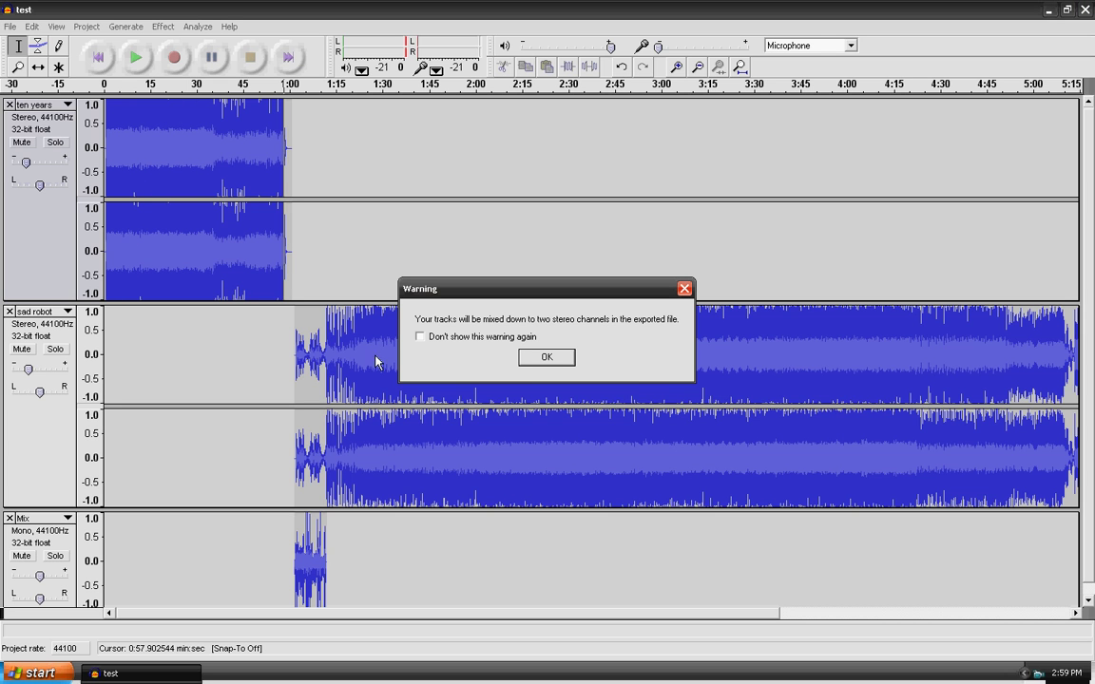
{"action": "left_click", "coordinate": [547, 359]}
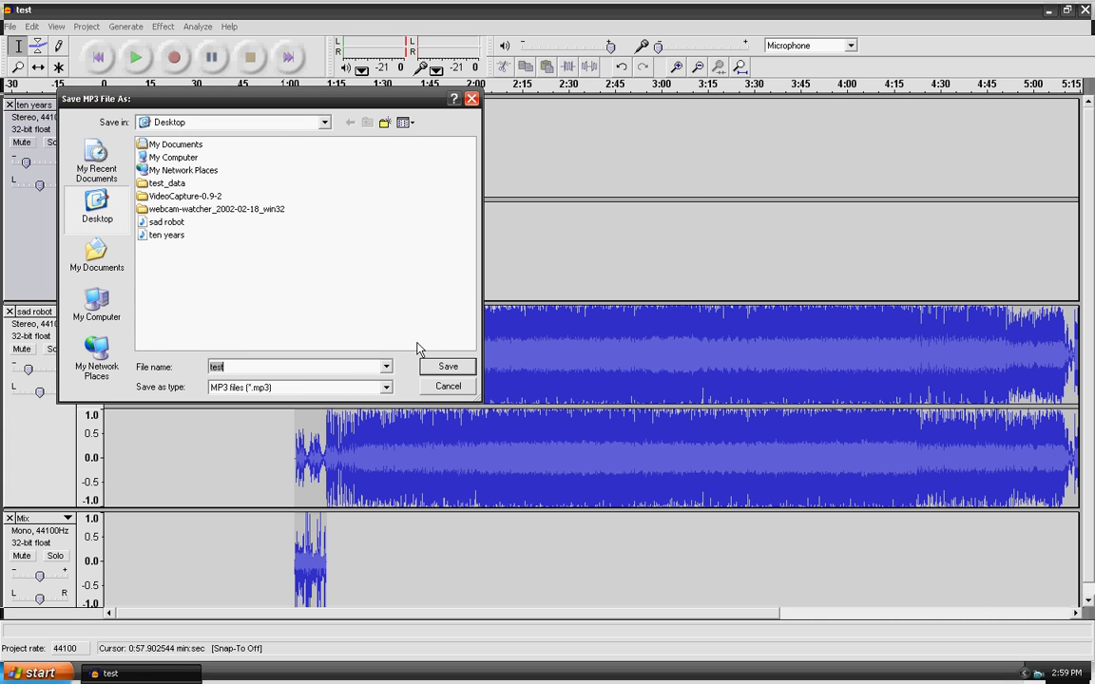
{"action": "left_click", "coordinate": [447, 367]}
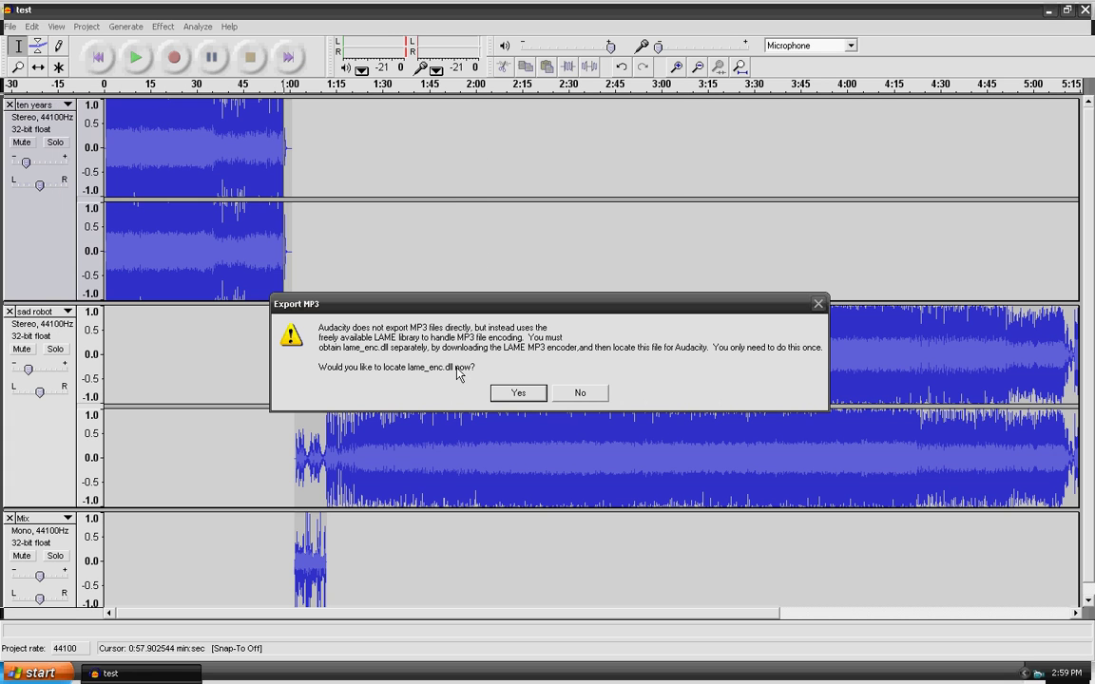
{"action": "left_click", "coordinate": [581, 393]}
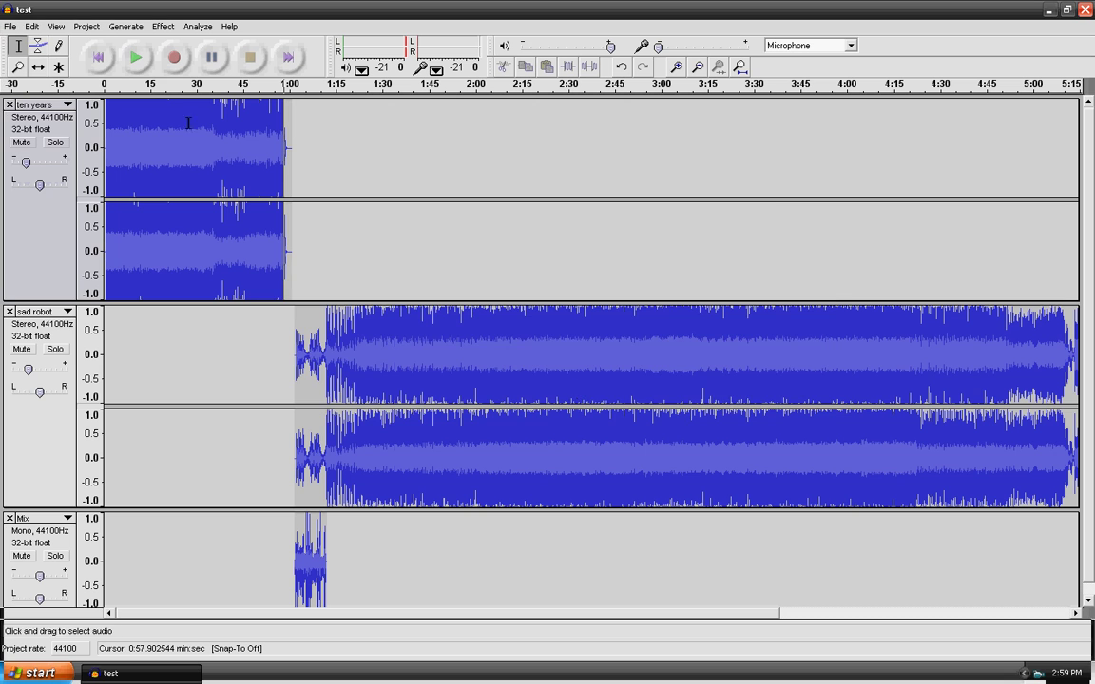
- Export the stereo mix as test.wav on the Desktop, replacing the existing file
{"action": "left_click", "coordinate": [11, 26]}
{"action": "left_click", "coordinate": [44, 135]}
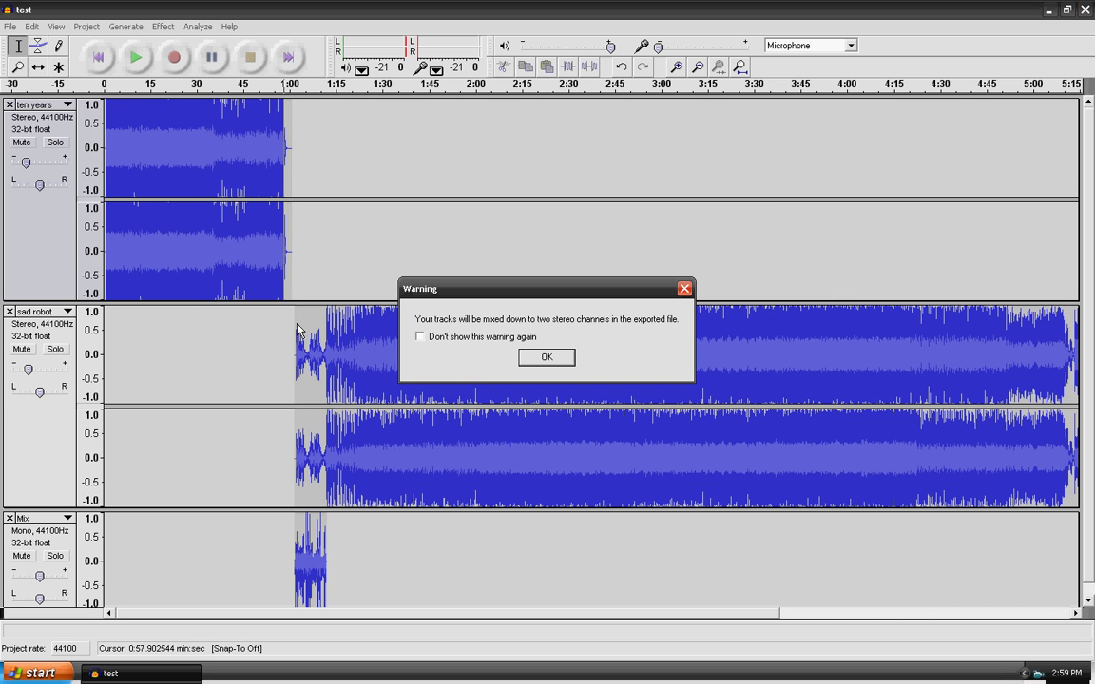
{"action": "left_click", "coordinate": [555, 357]}
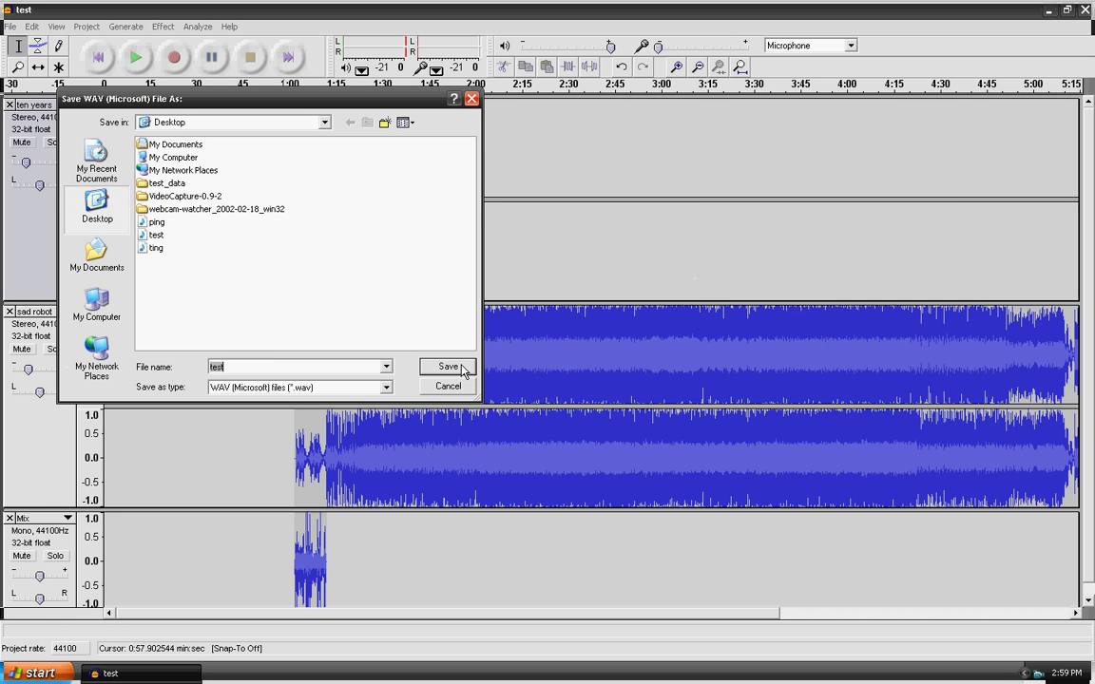
{"action": "left_click", "coordinate": [448, 367]}
{"action": "left_click", "coordinate": [448, 381]}
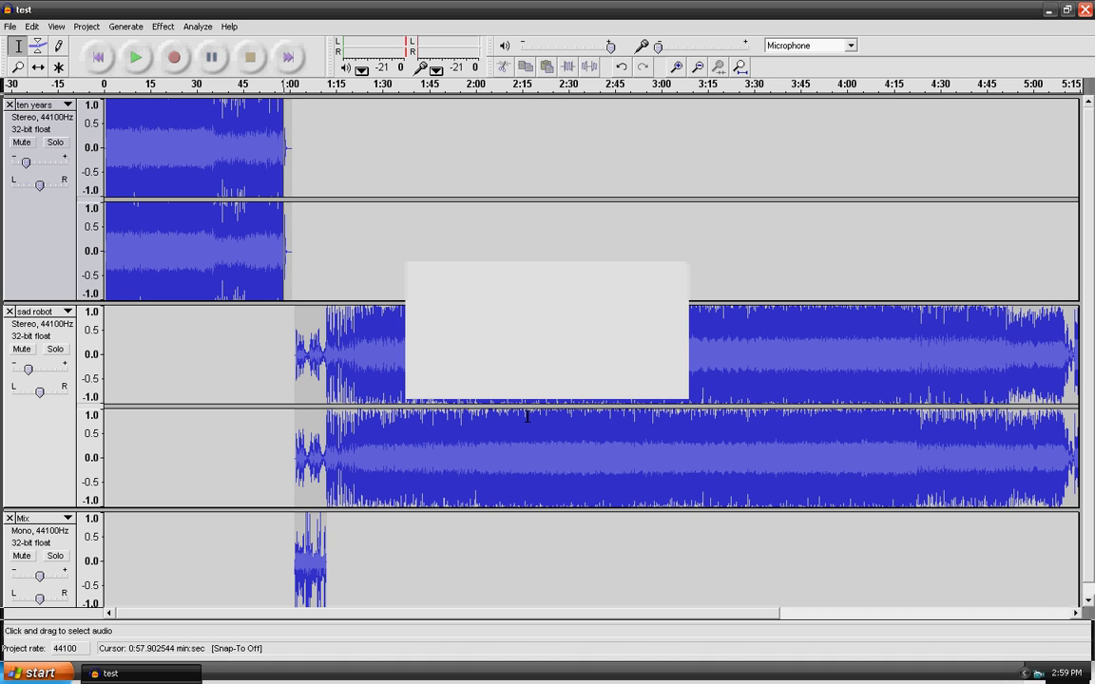
- Minimize Audacity to reveal the desktop with the exported test file
{"action": "left_click", "coordinate": [158, 674]}
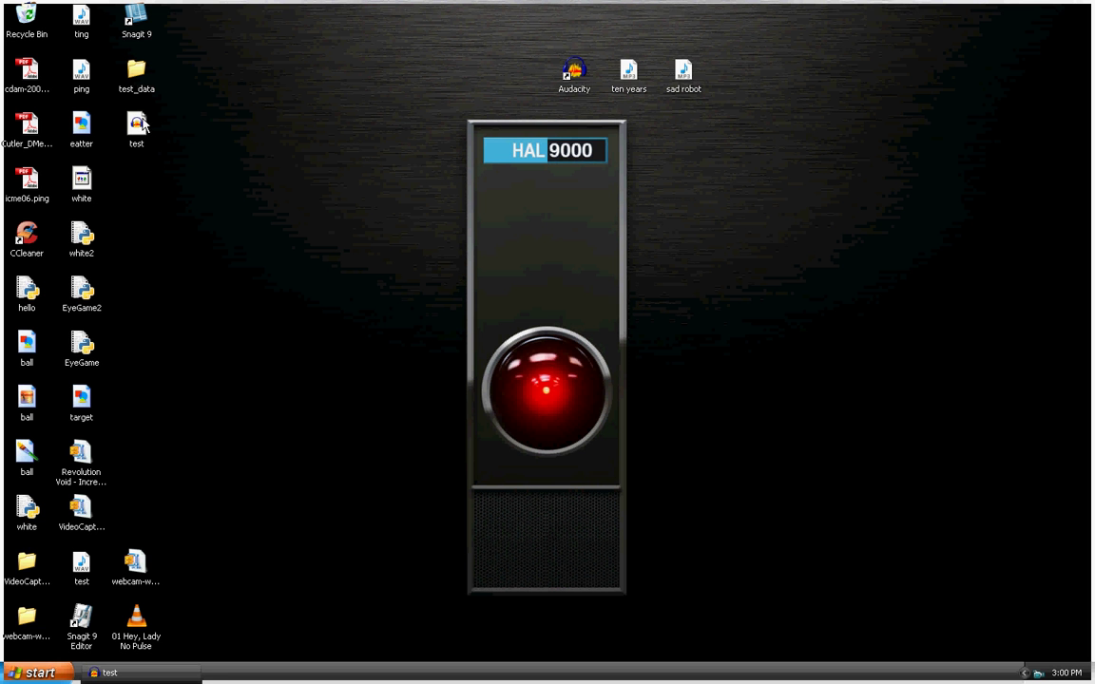